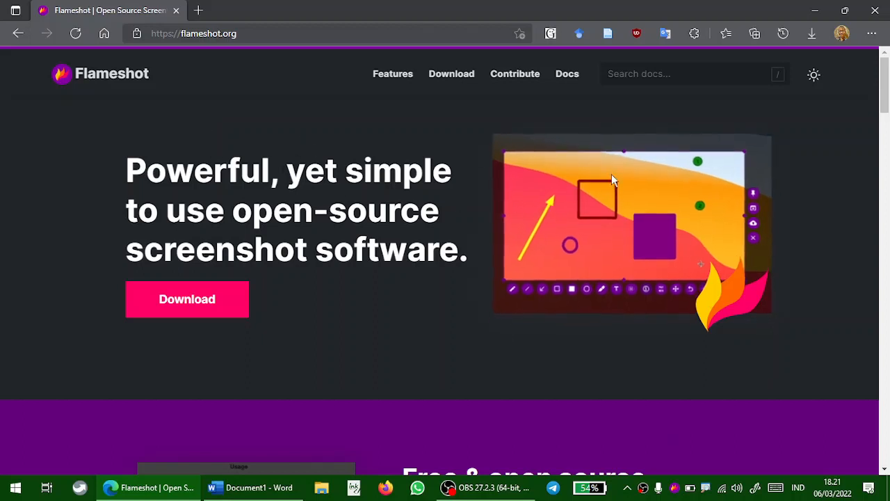
Go to the Flameshot download section and open the Windows installer release page on GitHub
click(207, 314)
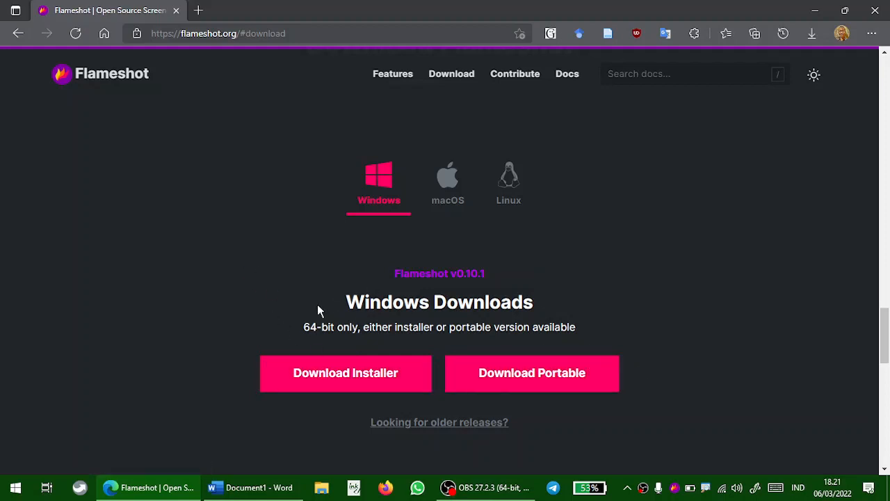
click(348, 375)
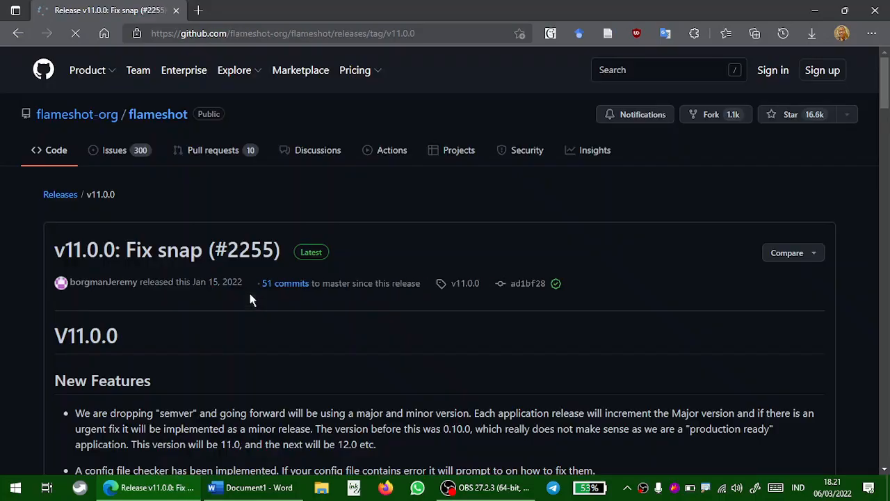
Scroll through the v11.0.0 release notes down to the assets list
scroll(355, 185, down, 3)
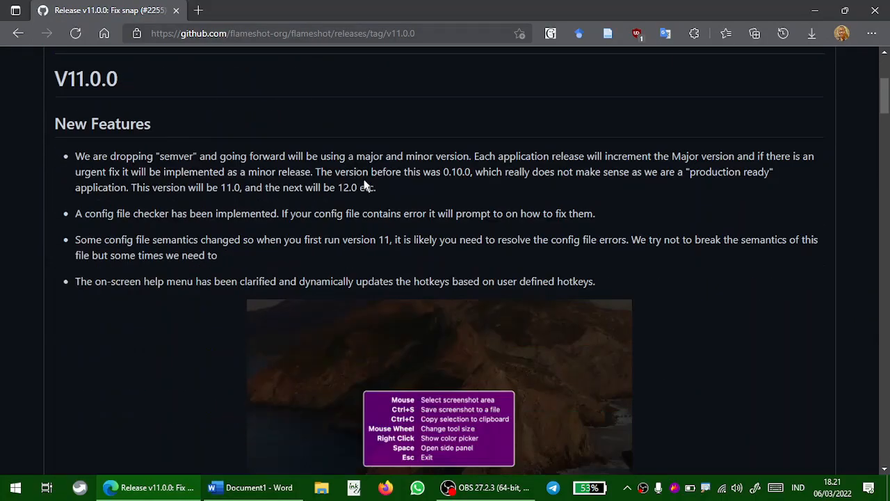
scroll(366, 186, down, 15)
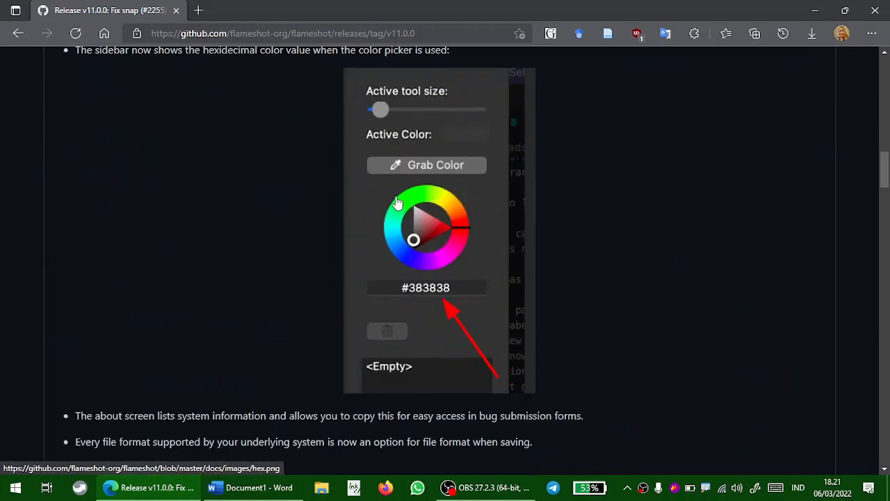
scroll(376, 203, down, 8)
scroll(696, 205, down, 3)
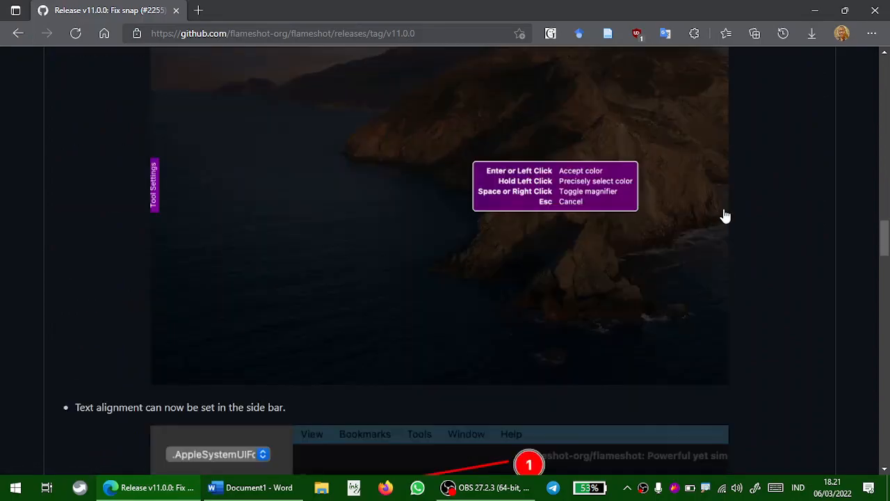
scroll(725, 216, down, 15)
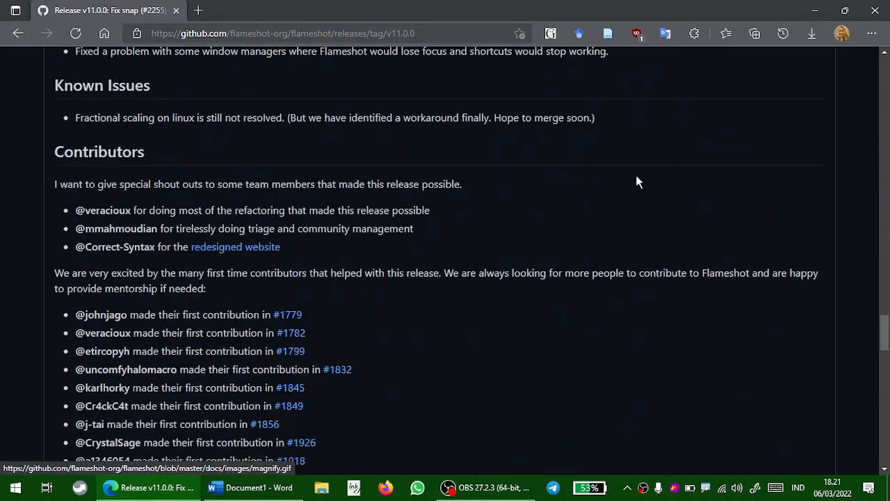
scroll(616, 174, up, 5)
scroll(616, 173, down, 13)
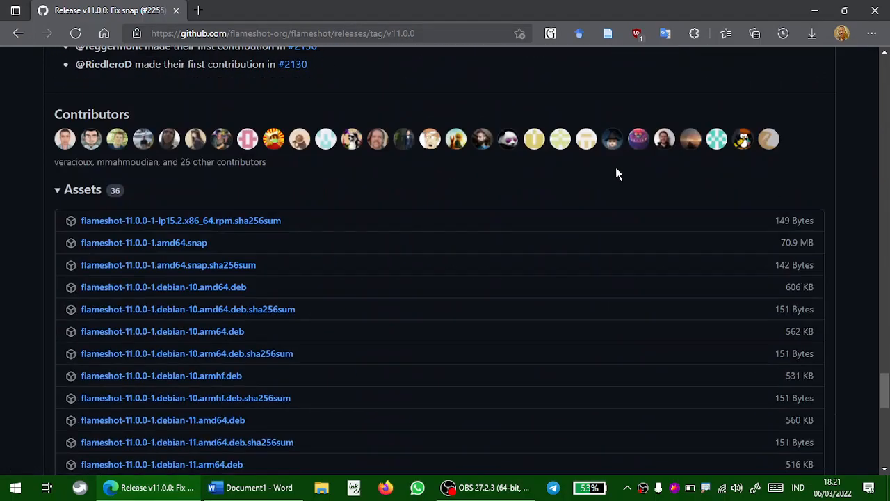
scroll(617, 170, down, 8)
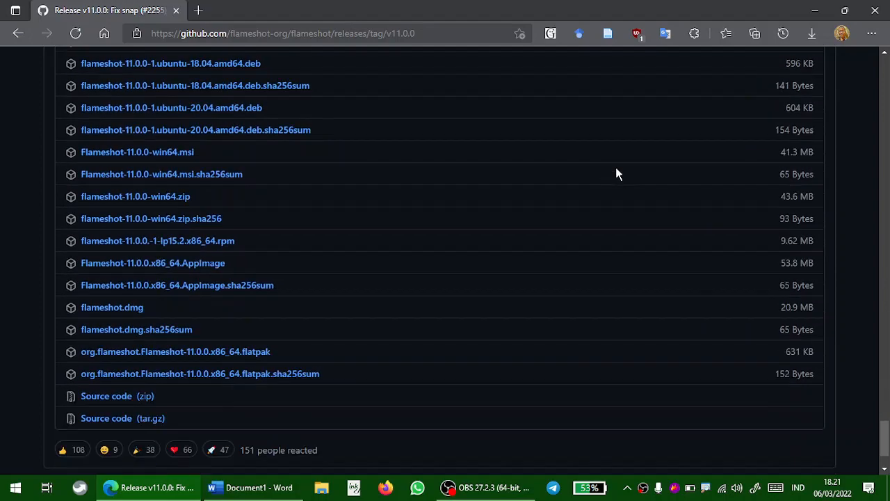
scroll(617, 174, down, 1)
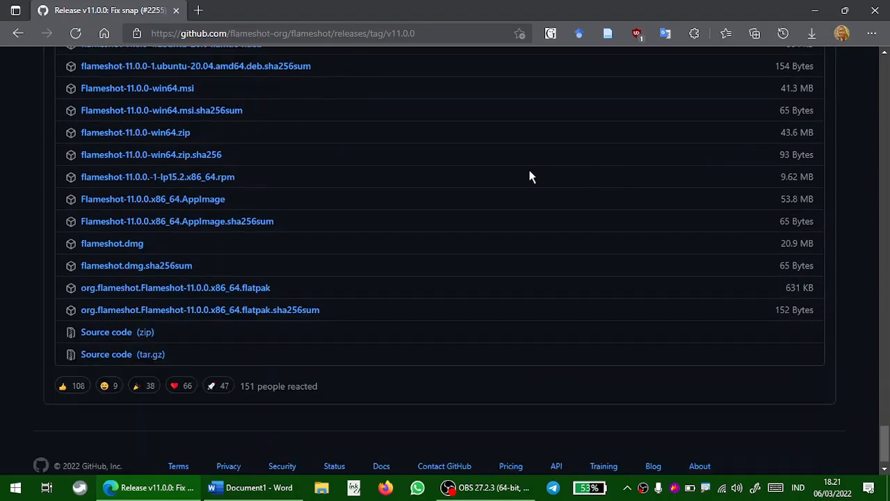
scroll(527, 170, up, 4)
scroll(390, 188, down, 3)
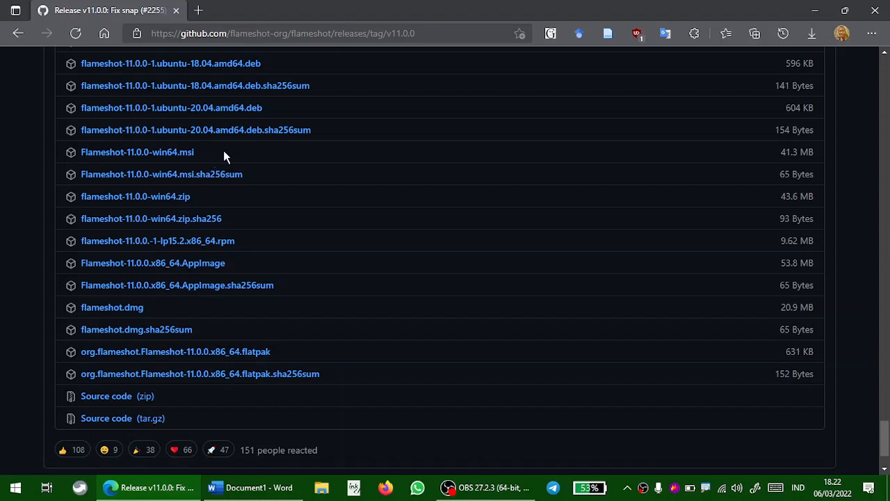
Download Flameshot-11.0.0-win64.msi and save it to the Desktop
click(167, 154)
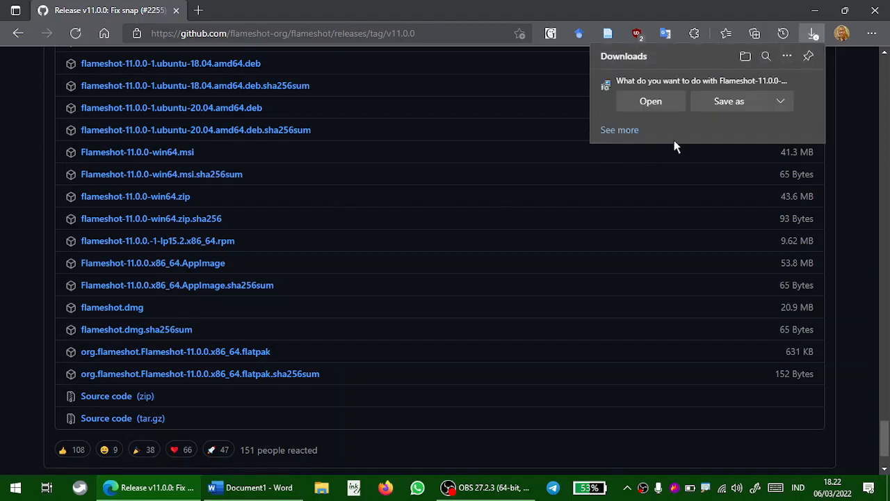
click(722, 102)
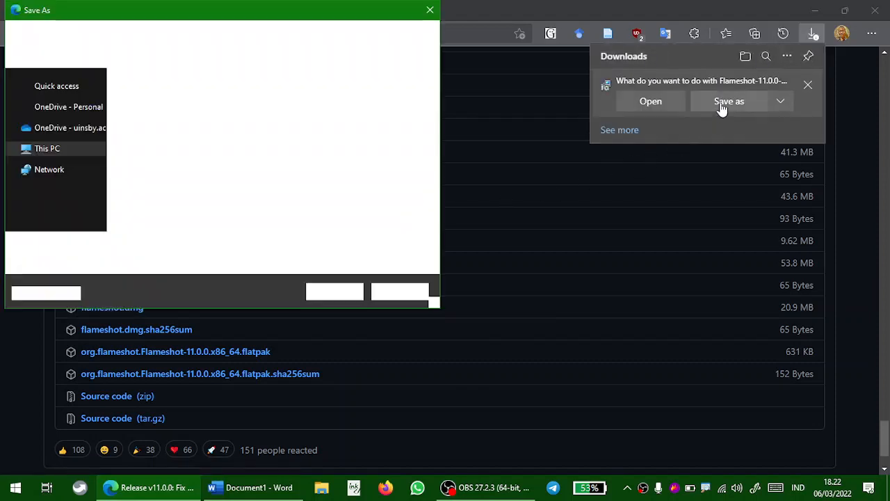
click(59, 112)
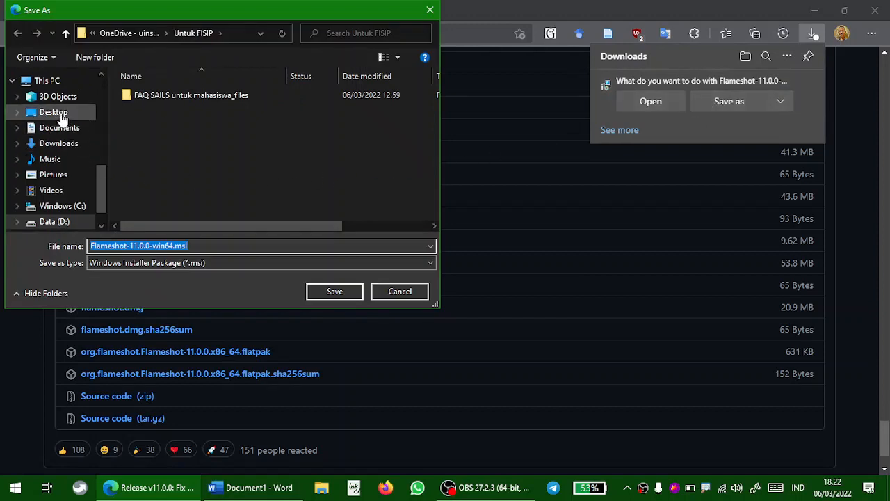
click(334, 291)
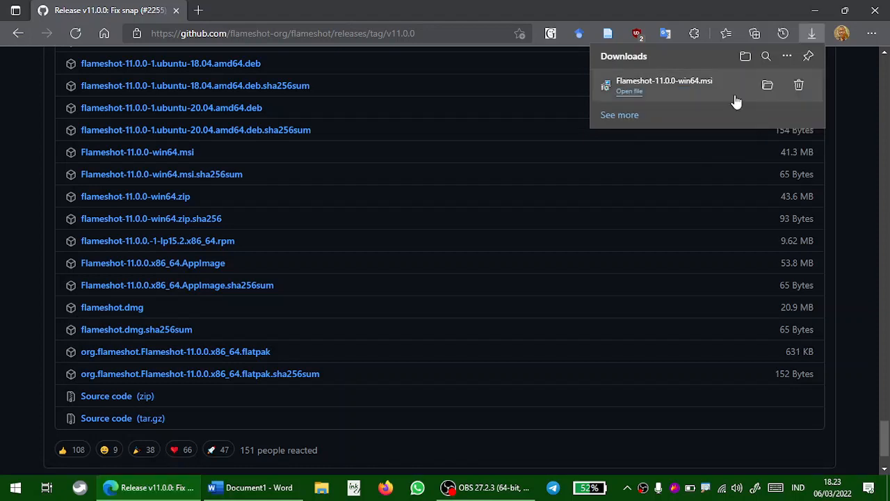
Launch the downloaded installer and accept the license agreement terms
click(628, 92)
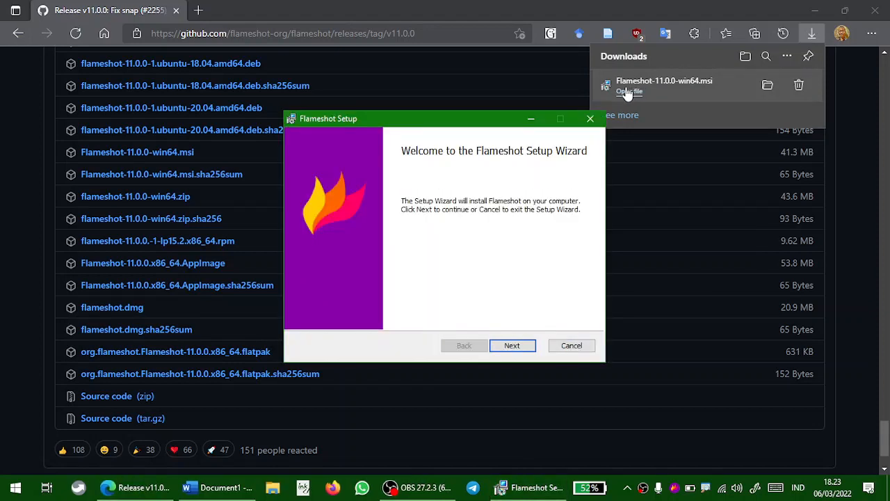
drag(456, 115, 435, 84)
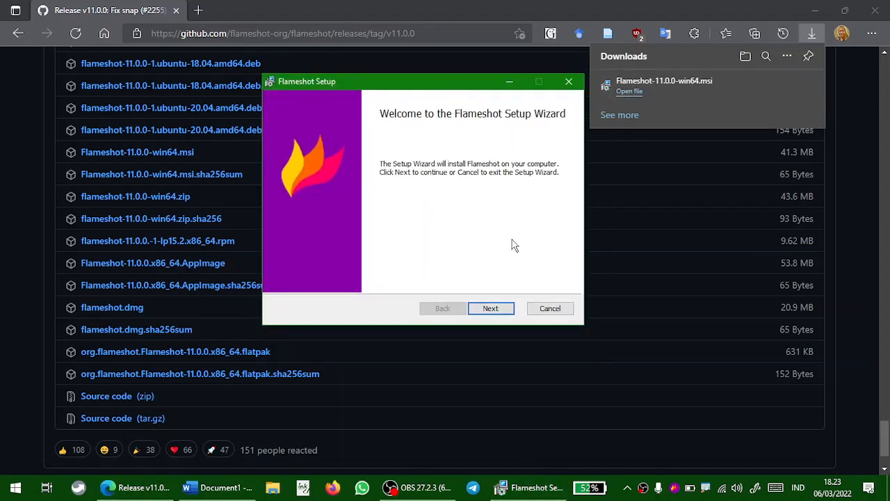
click(494, 308)
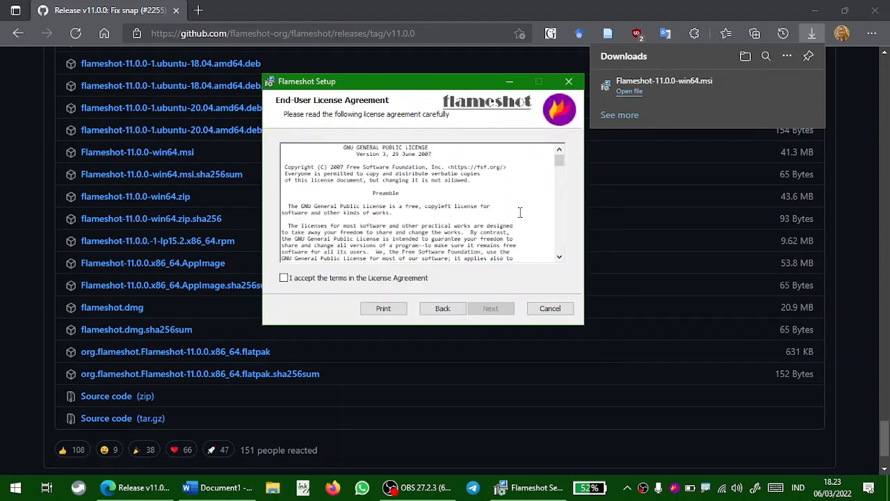
click(286, 279)
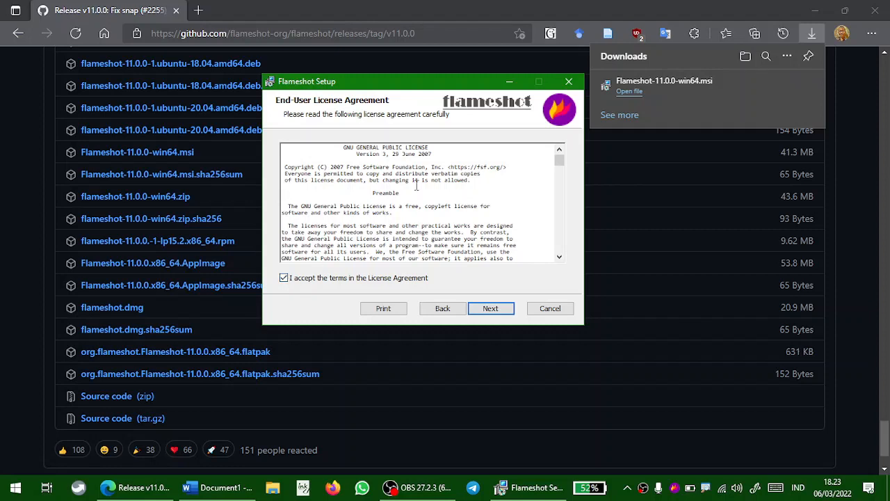
click(490, 310)
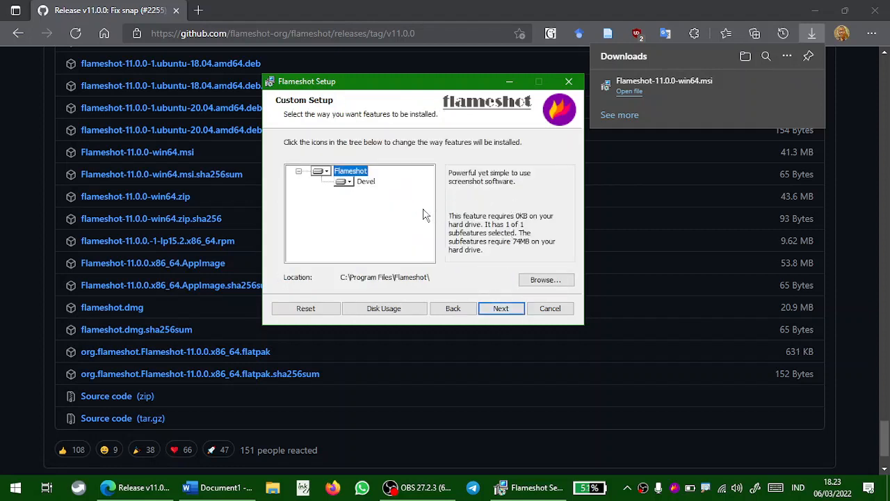
Install Flameshot to the default location C:\Program Files\Flameshot\ and finish the setup wizard
click(501, 311)
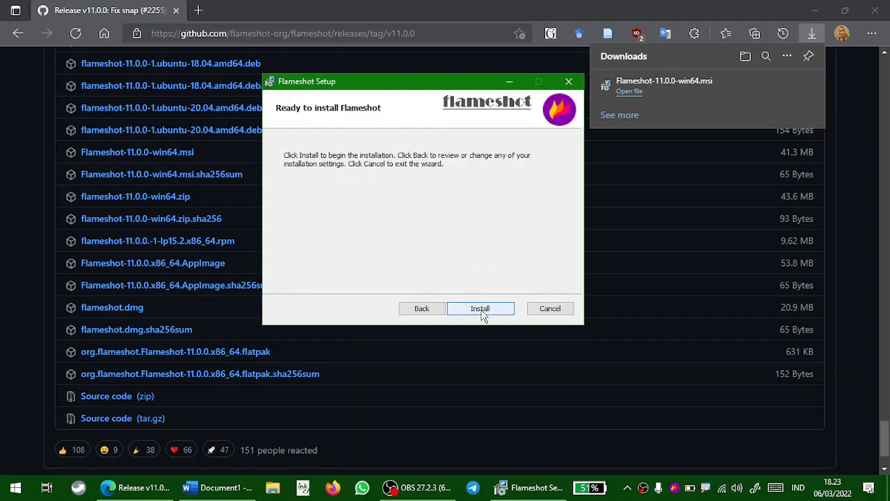
click(481, 309)
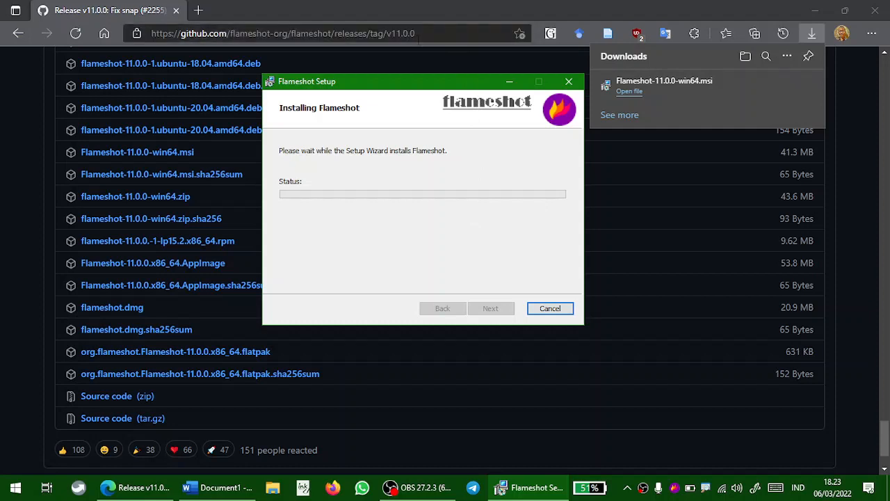
drag(426, 89, 428, 99)
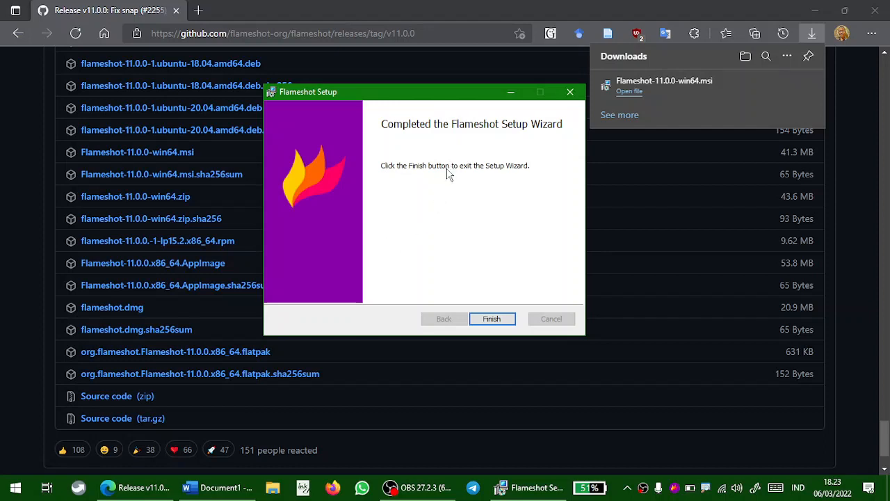
click(492, 319)
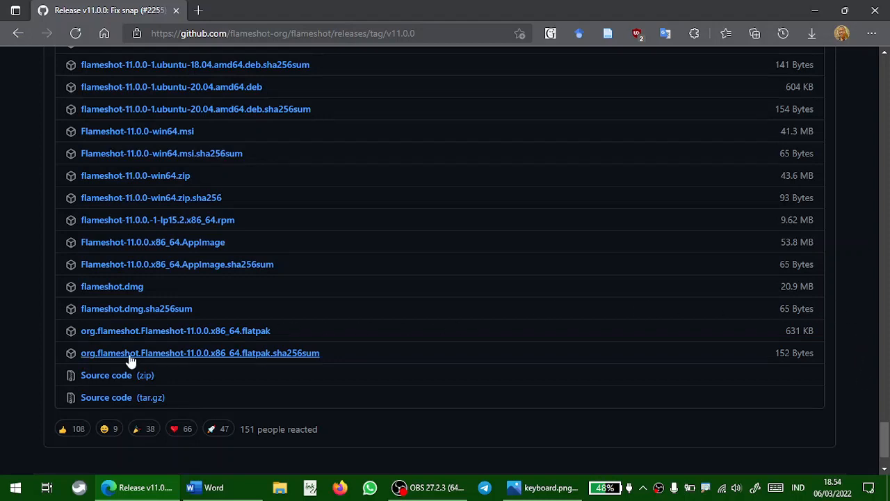
Pin Flameshot to the taskbar from its Start menu entry
click(15, 487)
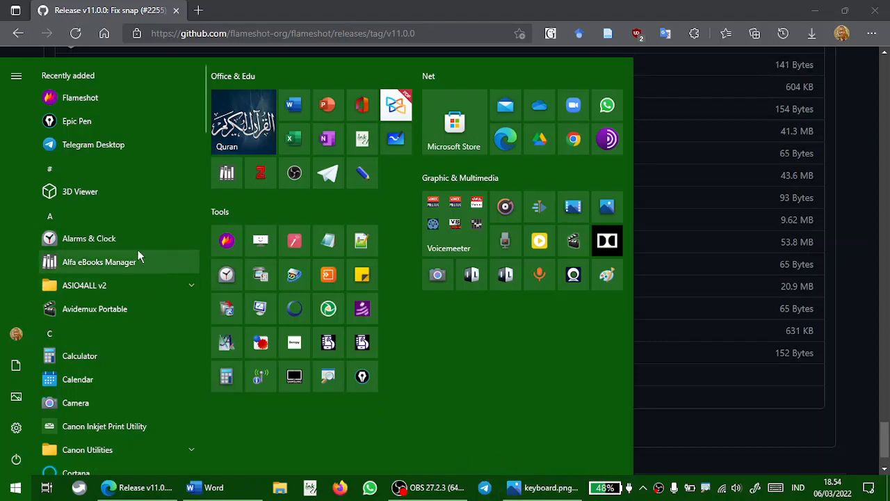
right_click(70, 97)
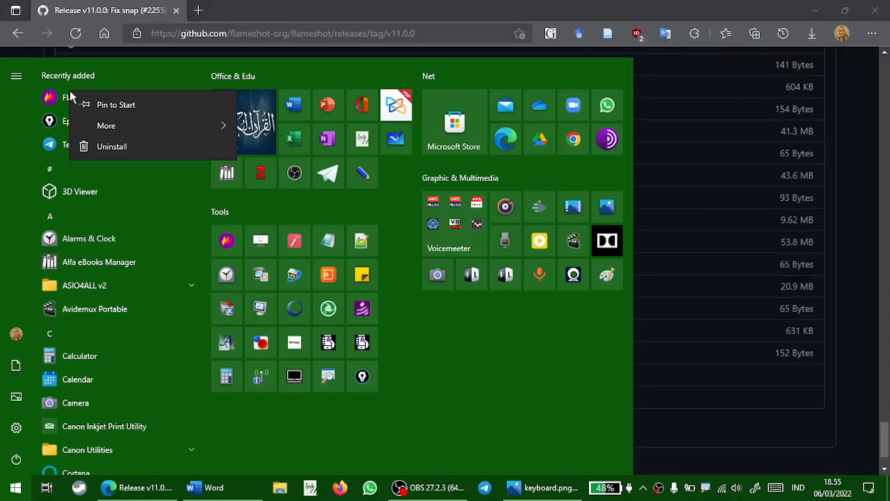
mouse_move(167, 123)
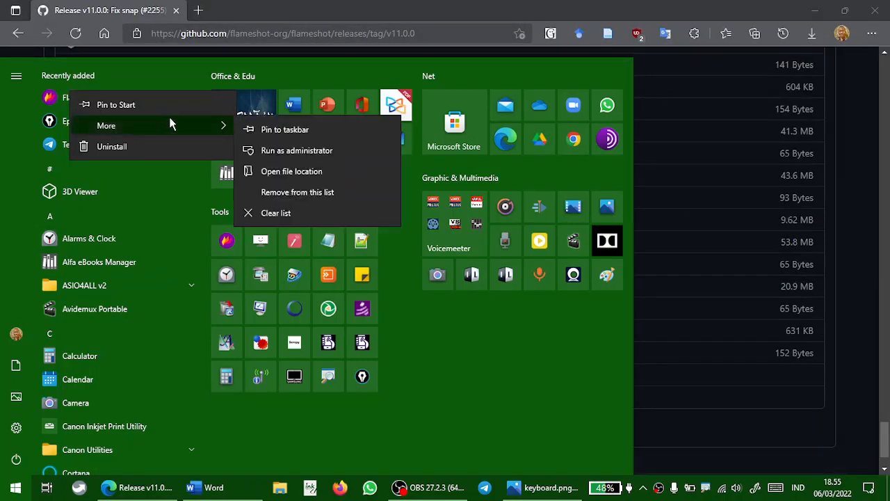
click(309, 132)
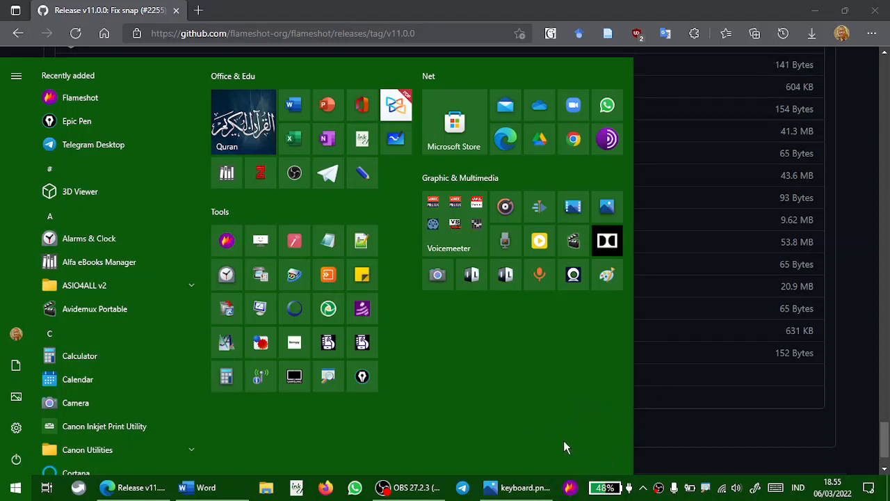
Launch Flameshot and move its tray icon from the hidden icons onto the taskbar
click(570, 487)
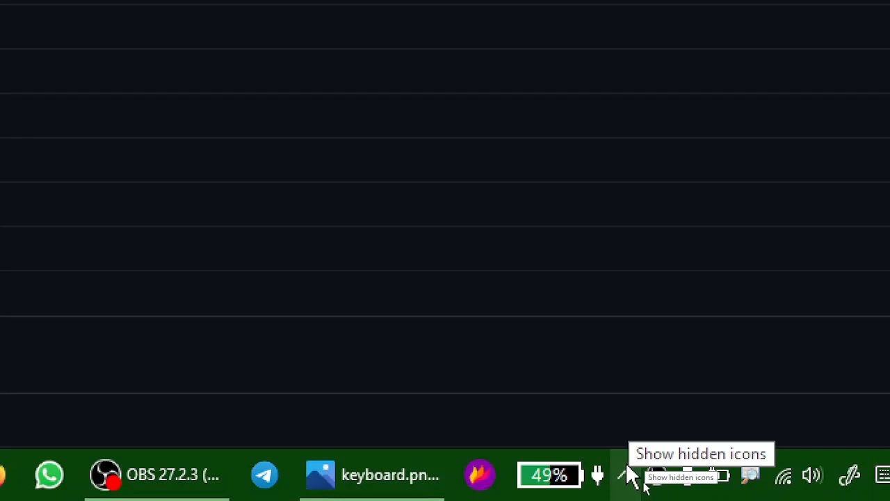
click(626, 476)
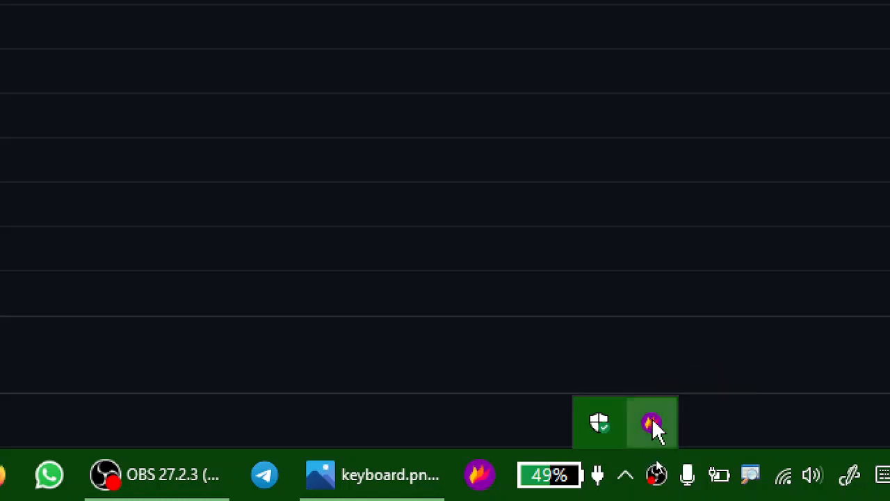
drag(652, 418, 686, 485)
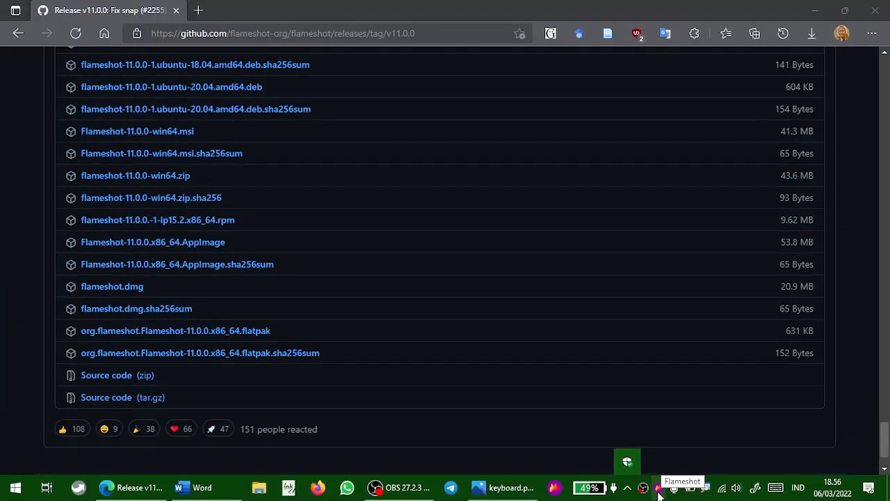
click(825, 454)
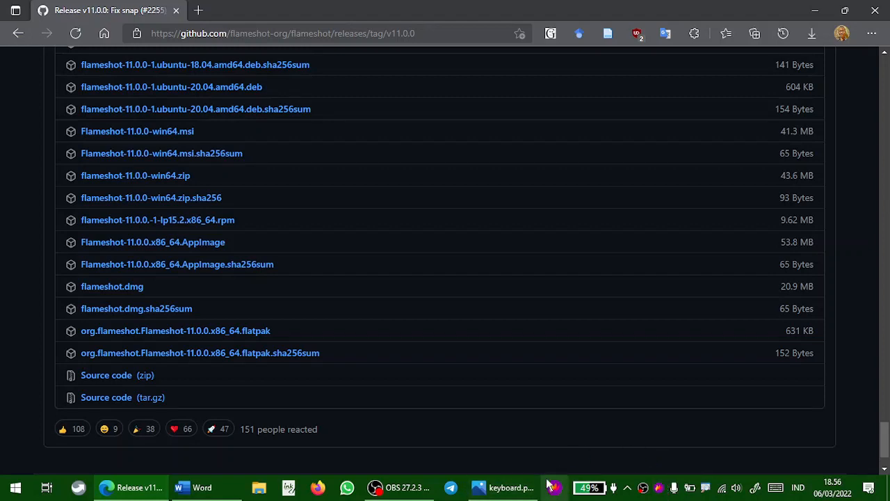
Try a screen capture from the Flameshot tray icon with its color picker, exiting without capturing
click(661, 489)
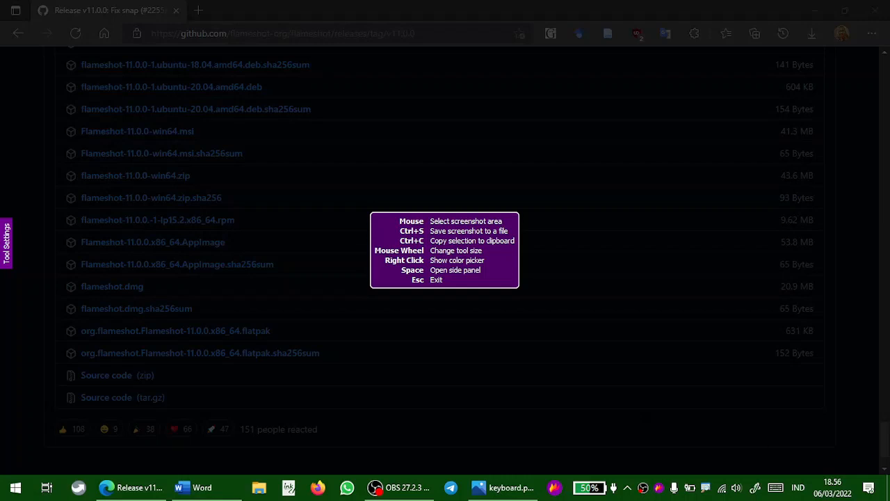
right_click(810, 388)
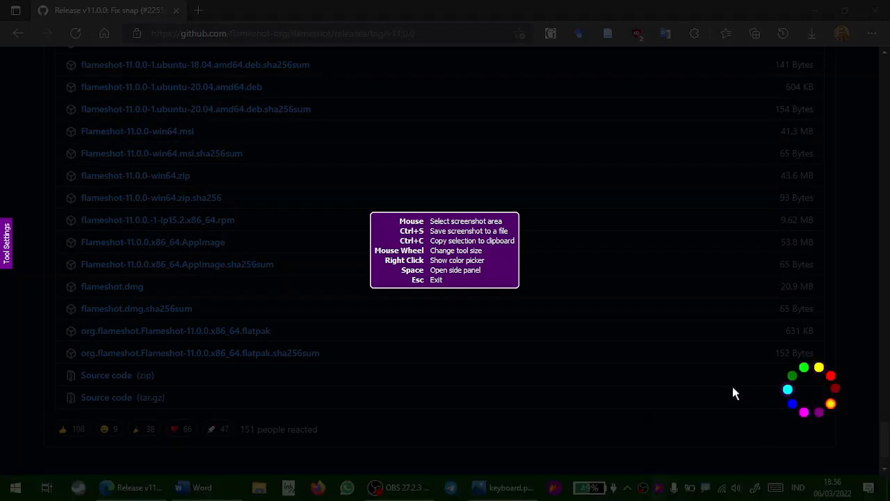
key(Escape)
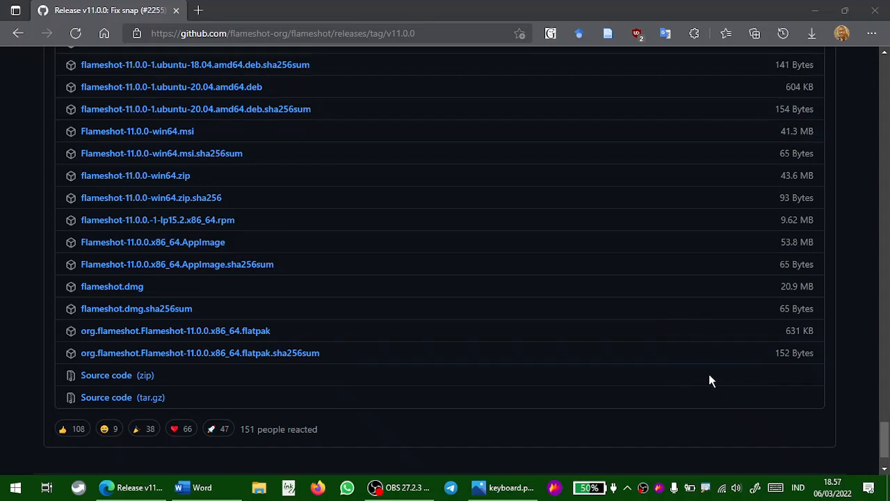
Open the keyboard photo highlighting the PrtSc key, then close it again
click(659, 487)
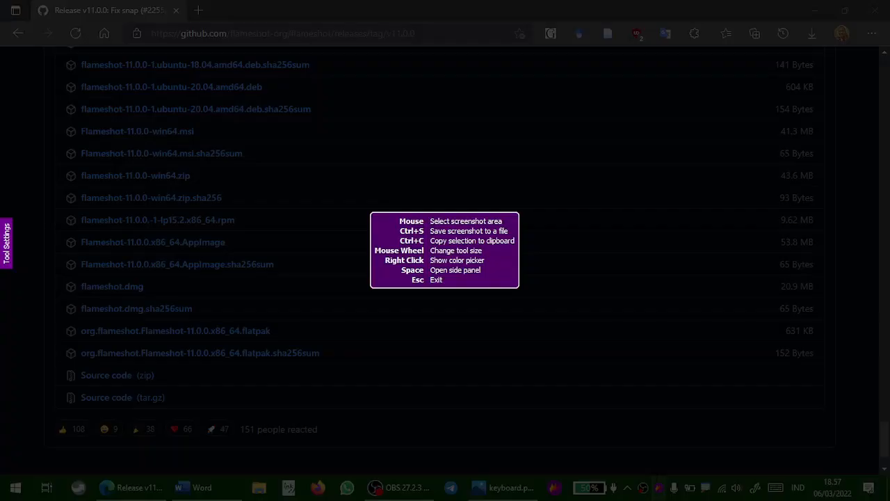
key(Escape)
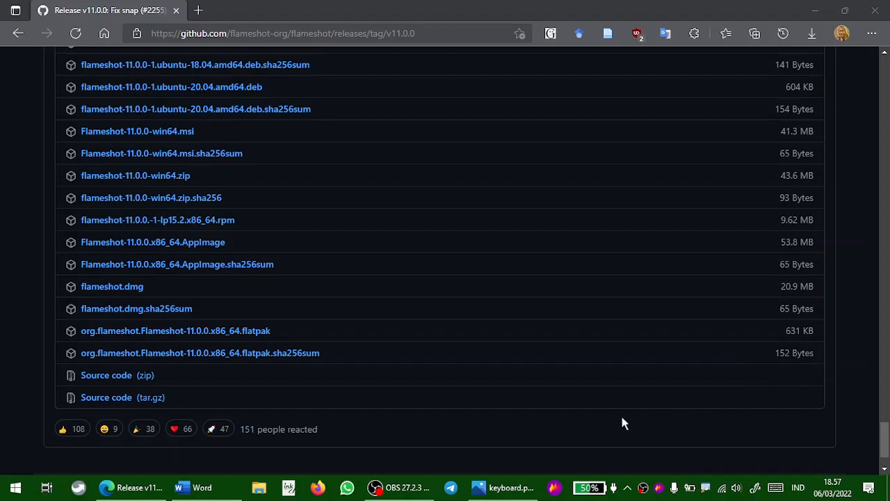
click(512, 487)
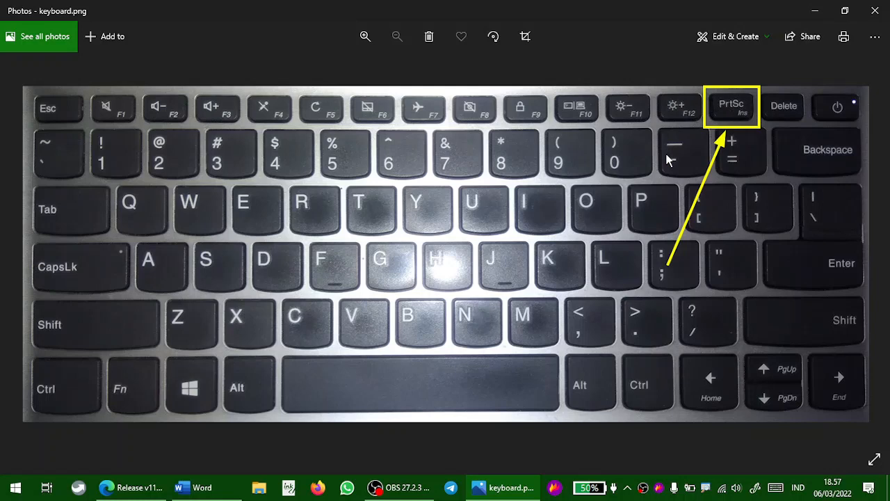
click(876, 10)
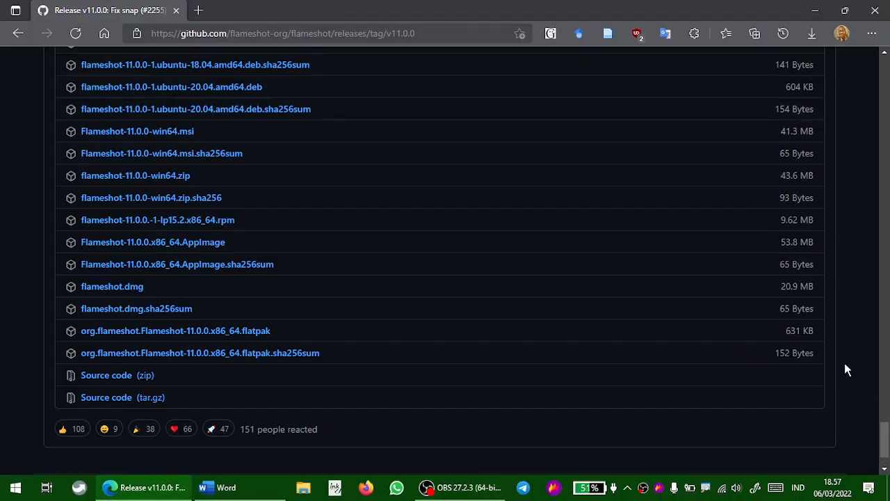
Start a capture with Print Screen, select the upper-left part of the page and scribble on it with the Pencil
key(Print)
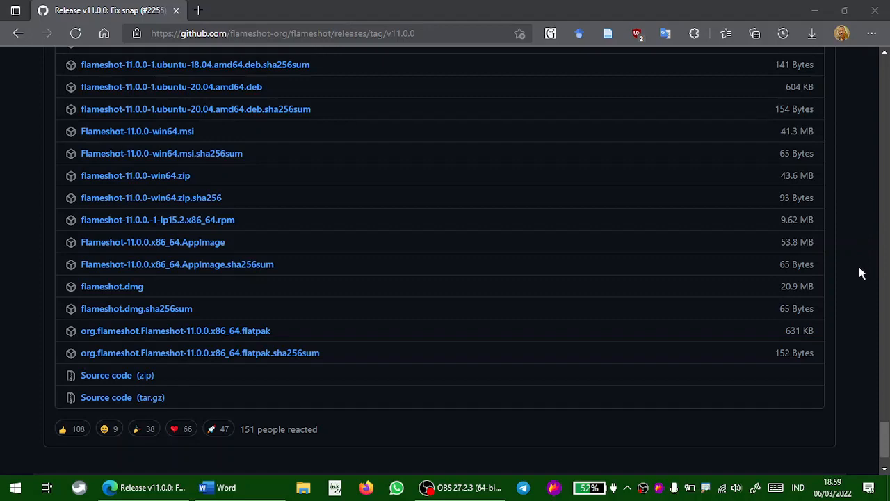
key(Print)
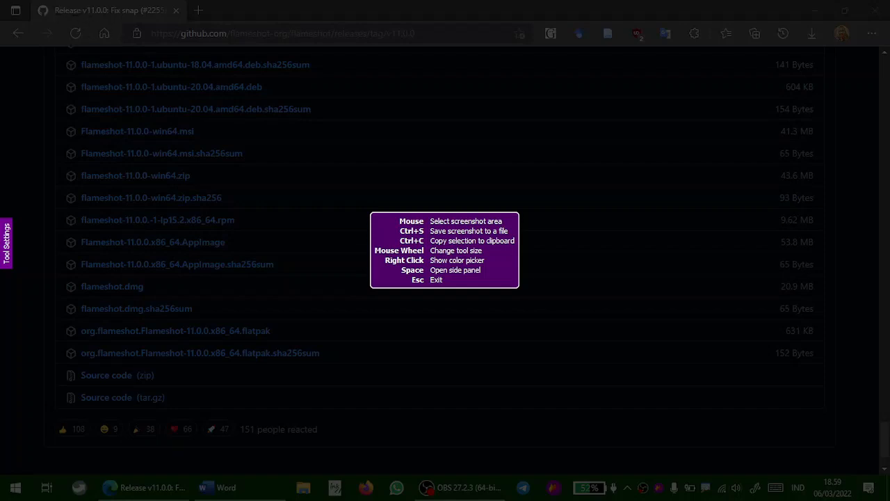
drag(55, 53, 366, 447)
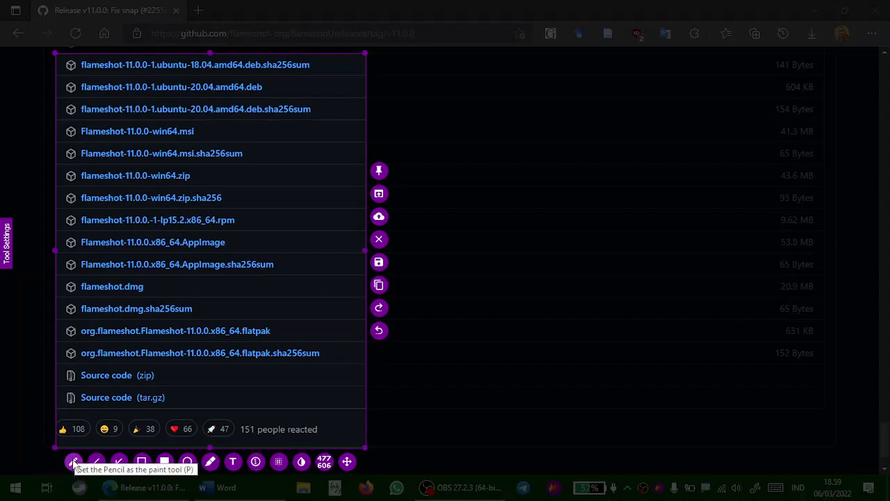
click(74, 463)
mouse_move(130, 132)
mouse_down()
mouse_move(138, 143)
mouse_move(244, 144)
mouse_up()
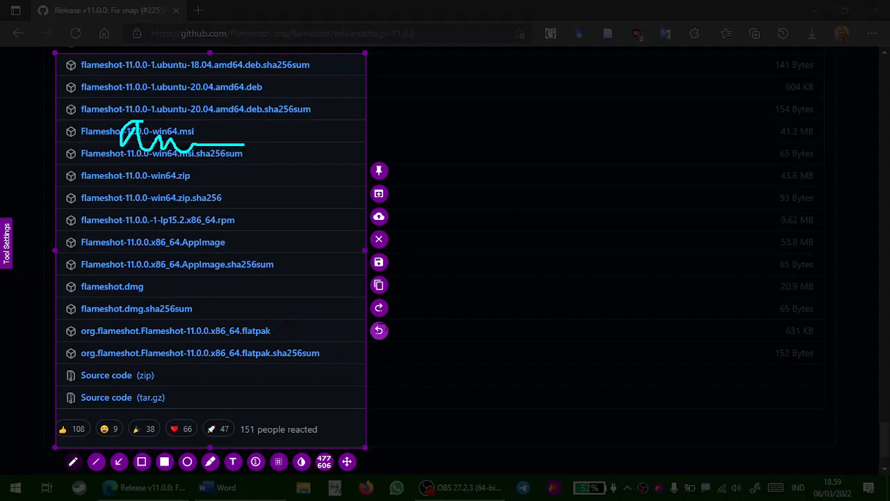
Undo the pencil scribble twice and exit the capture
click(379, 333)
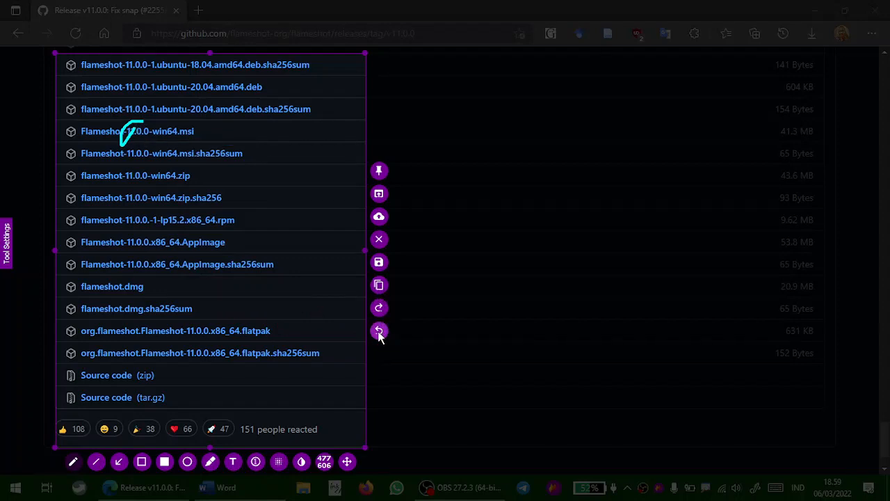
click(380, 334)
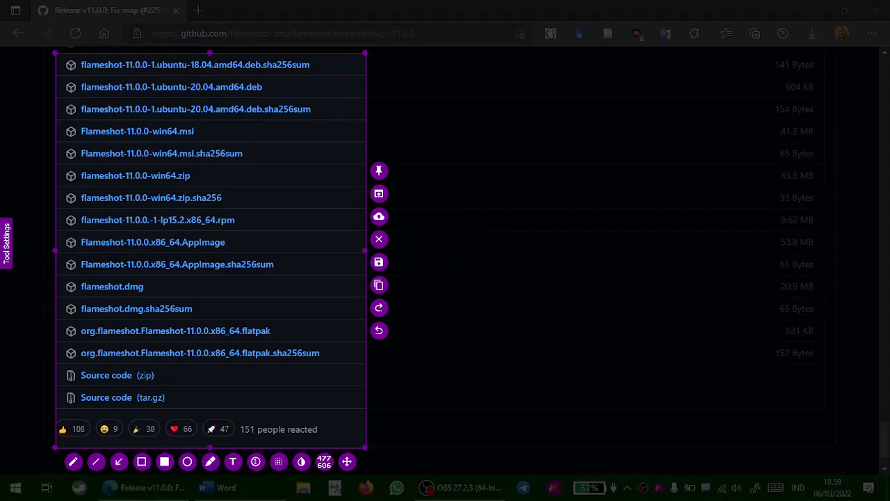
click(565, 318)
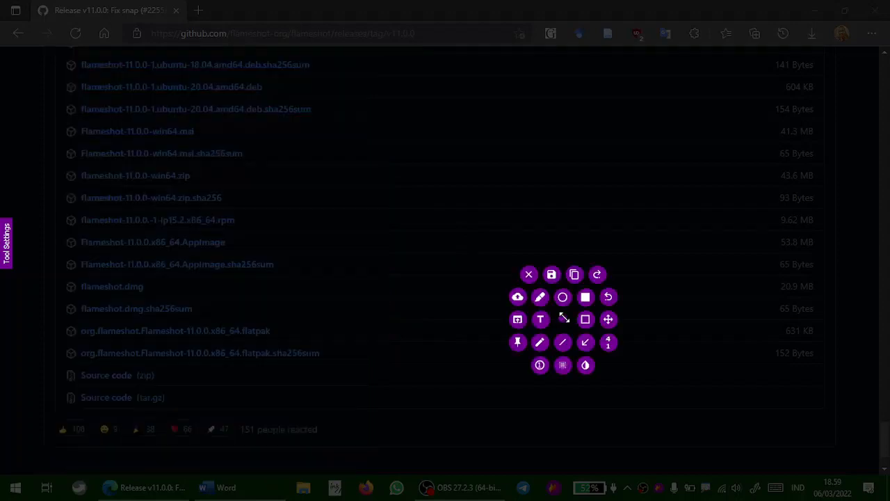
key(Escape)
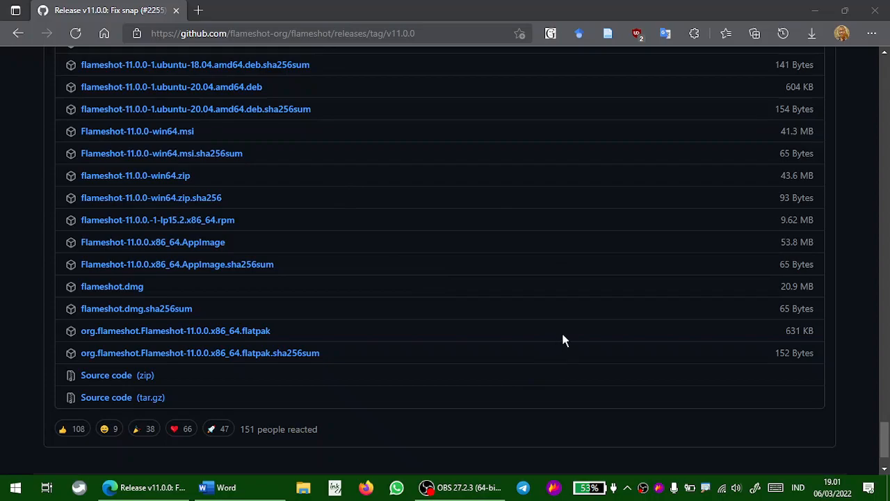
Capture the file list area about 1172 × 408 and draw two cyan lines under the win64 rows with the Line tool
key(Print)
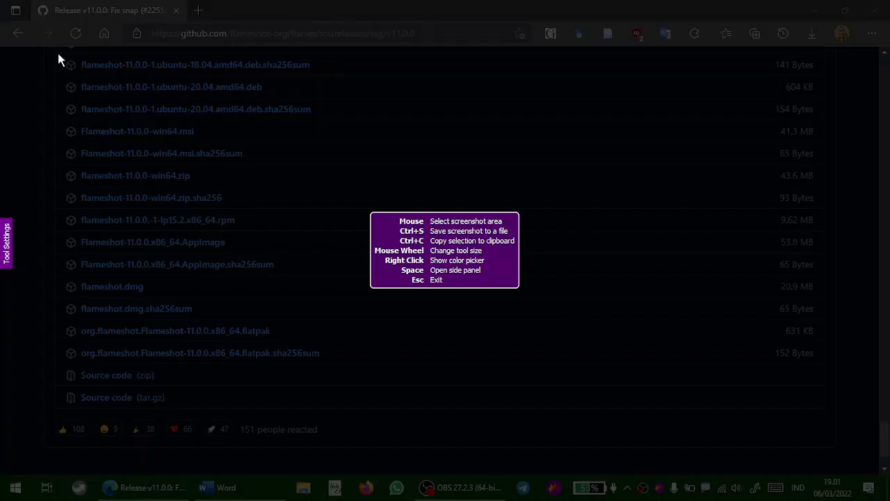
drag(57, 53, 820, 319)
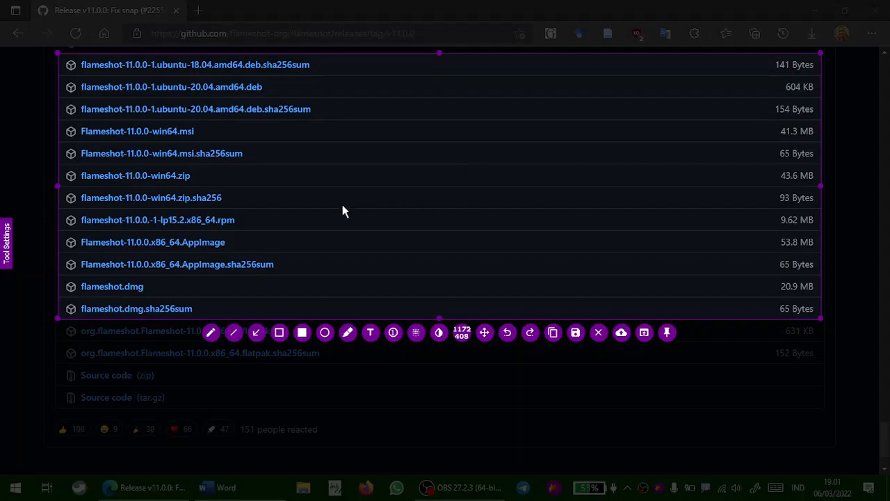
click(234, 334)
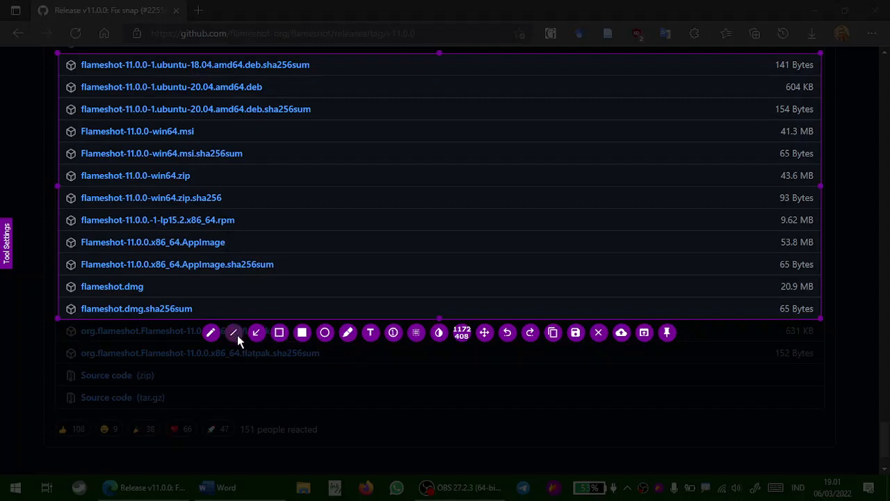
mouse_move(73, 162)
mouse_down()
mouse_move(311, 162)
mouse_move(337, 212)
mouse_move(341, 161)
mouse_move(357, 178)
mouse_move(367, 162)
mouse_move(721, 171)
mouse_move(713, 166)
mouse_up()
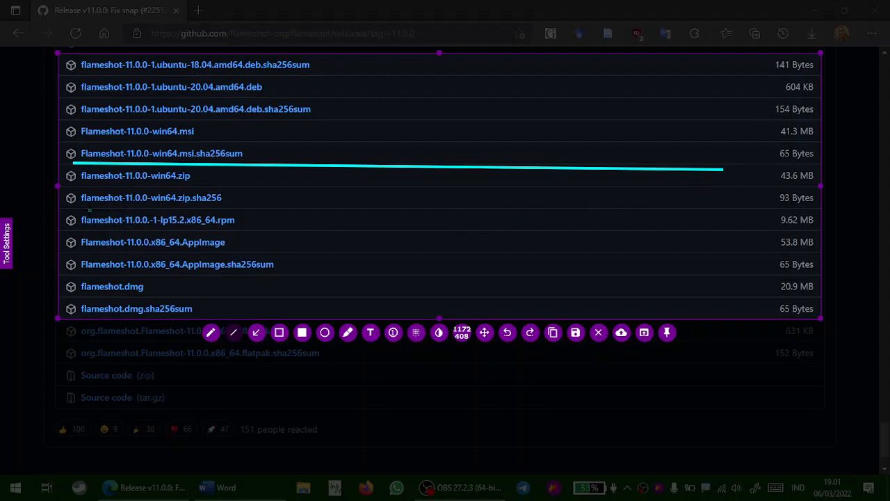
drag(89, 210, 597, 210)
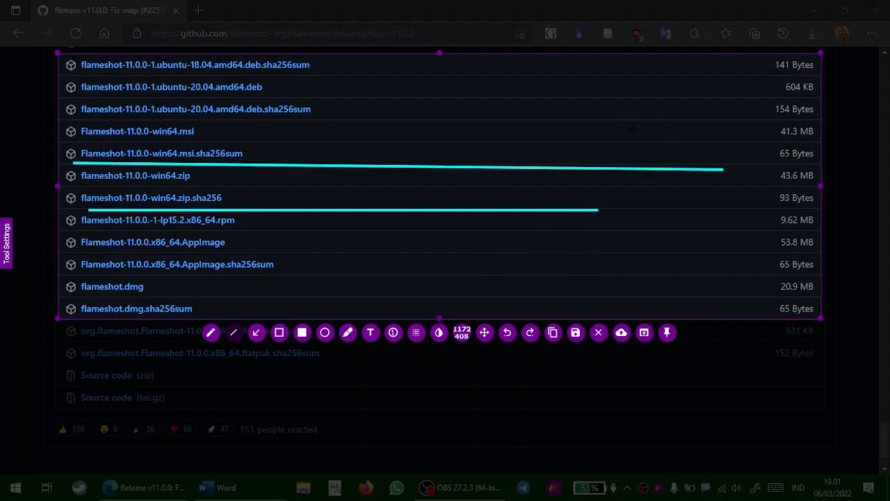
Switch the color to yellow, draw a yellow line above the win64.msi row and an arrow pointing at 141 Bytes
right_click(623, 126)
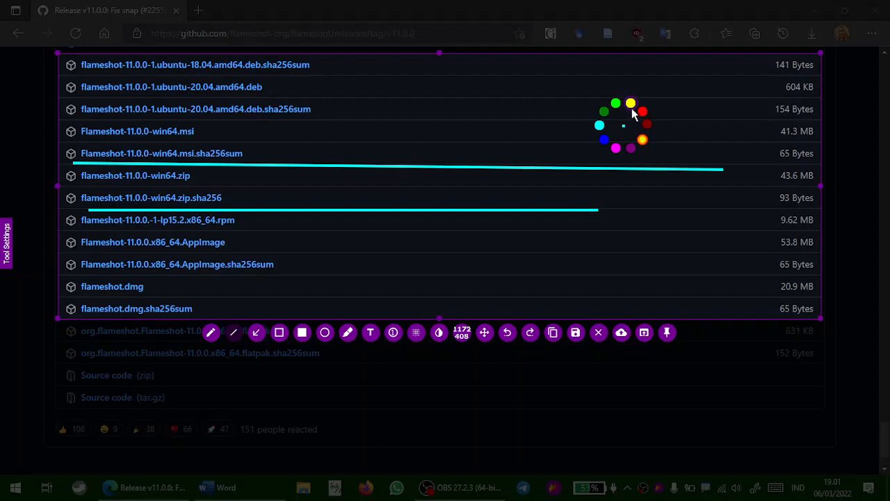
click(630, 103)
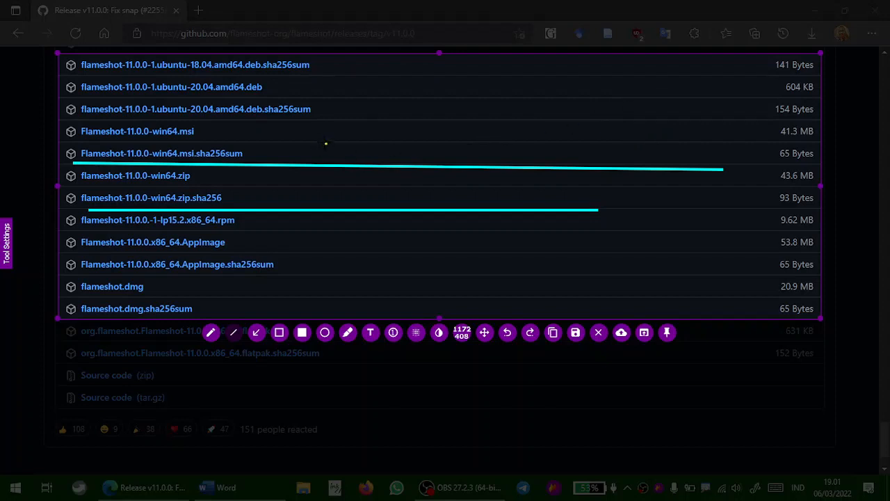
drag(299, 124, 566, 125)
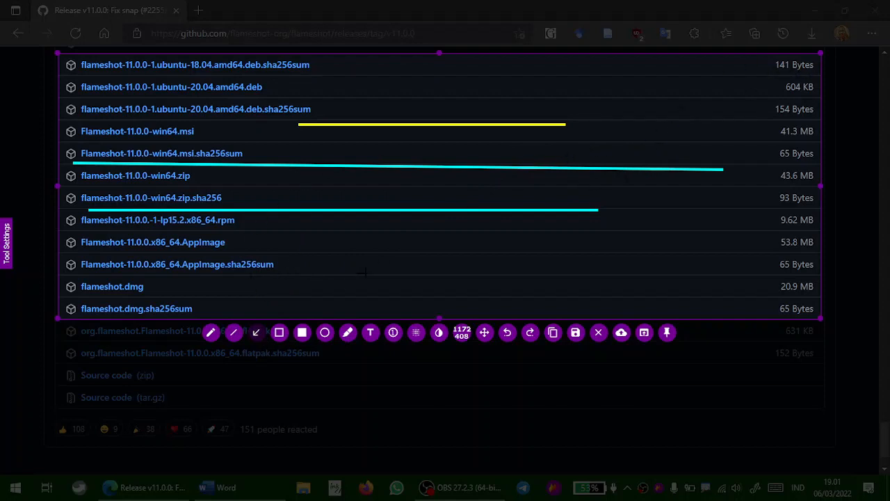
drag(592, 142, 770, 72)
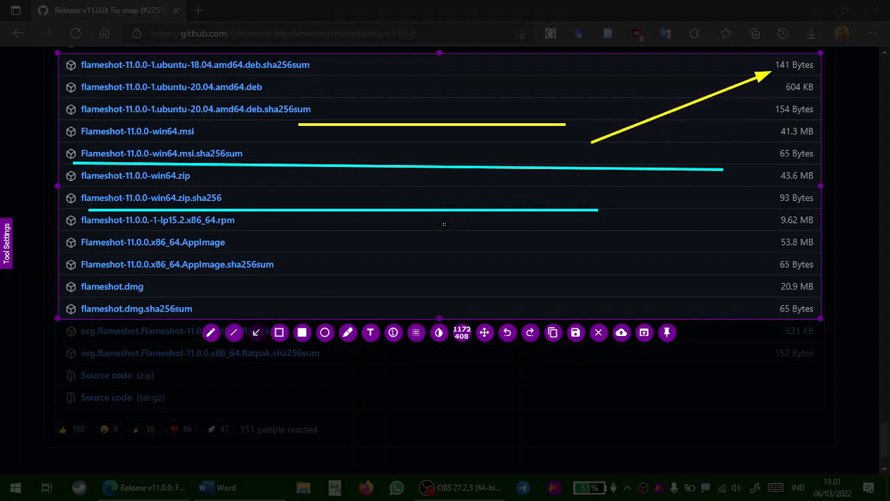
Switch the color to red and draw a red arrow pointing toward the 604 KB size
right_click(655, 192)
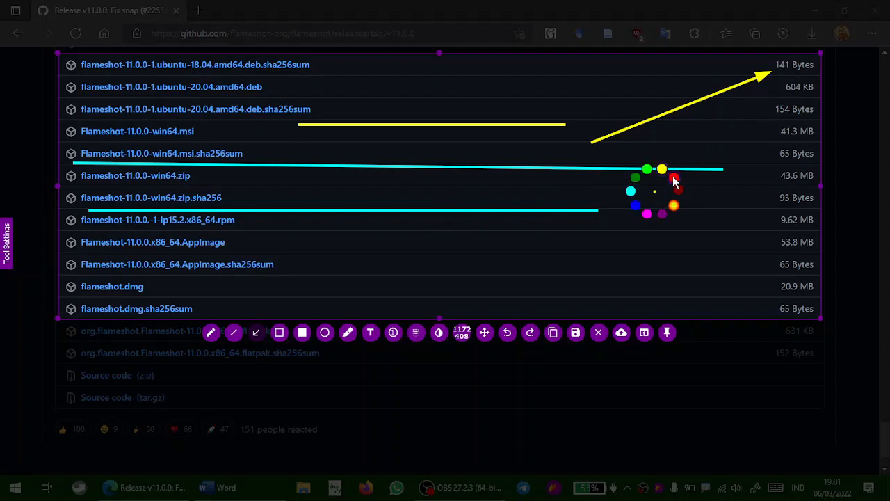
click(674, 179)
drag(593, 192, 758, 89)
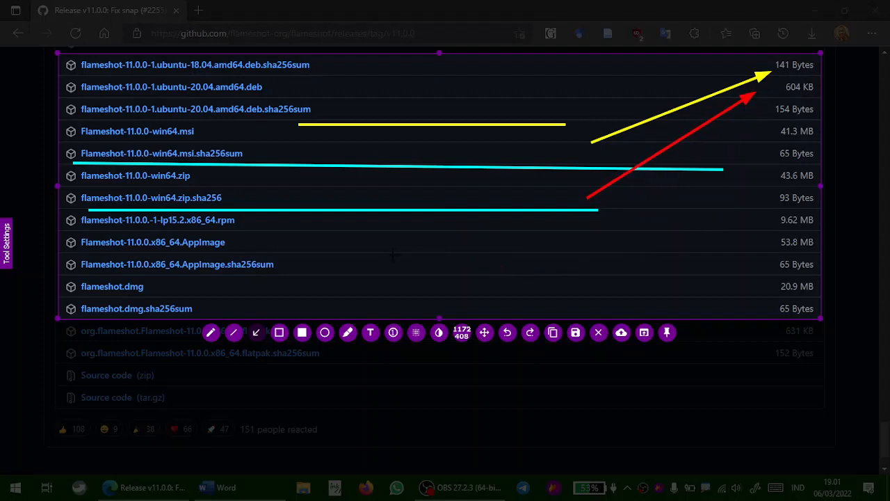
Outline the AppImage row with a rectangle and cover the ubuntu-20.04 deb file name with a filled rectangle
click(280, 335)
mouse_move(62, 233)
mouse_down()
mouse_move(139, 255)
mouse_move(276, 256)
mouse_up()
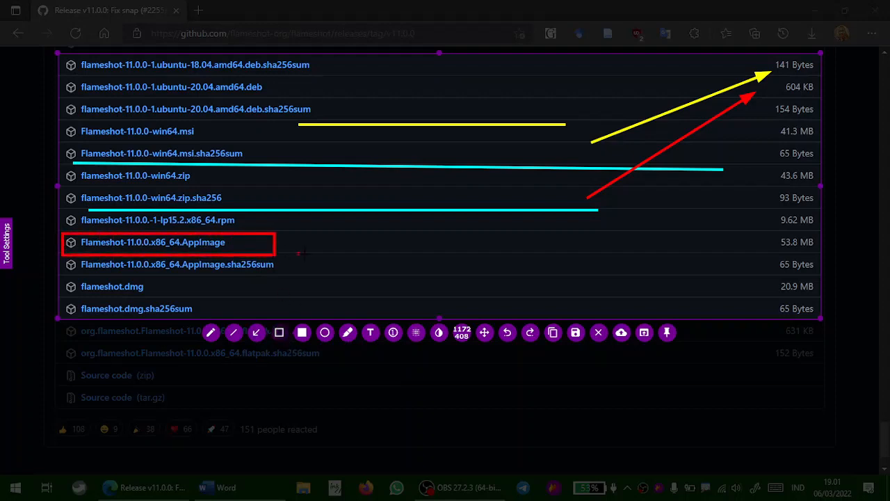
click(303, 333)
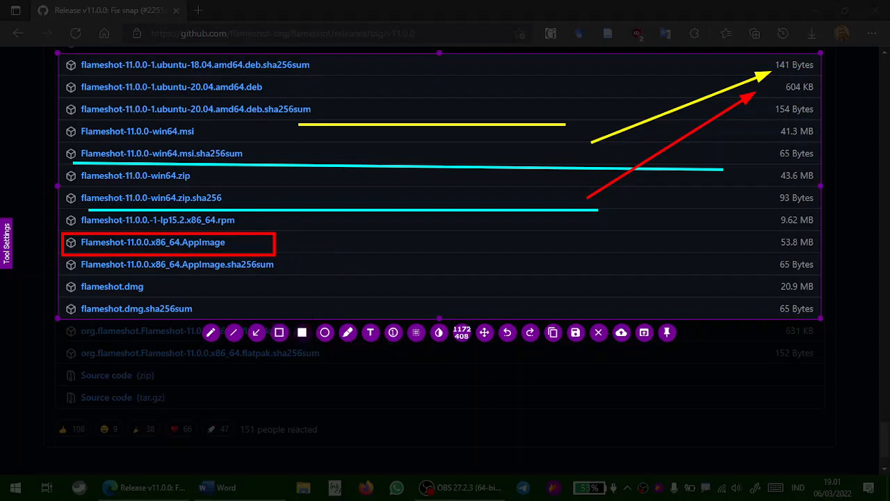
mouse_move(62, 73)
mouse_down()
mouse_move(131, 97)
mouse_move(287, 97)
mouse_up()
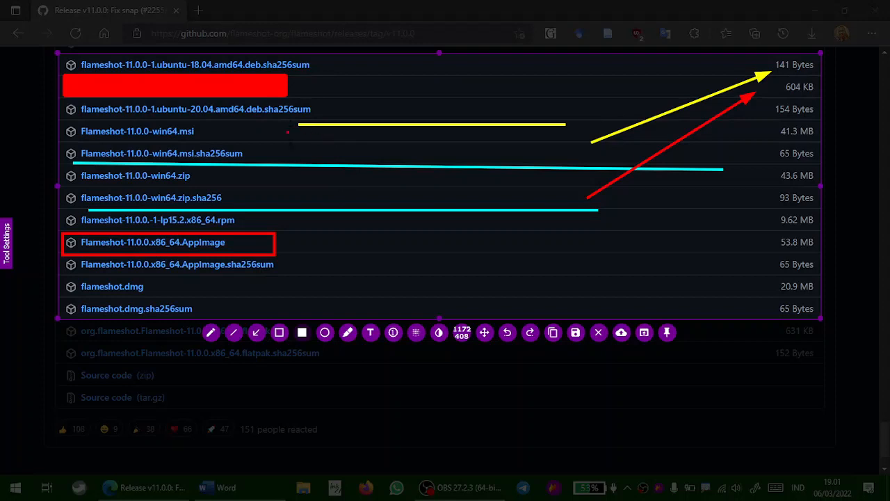
Pixelate the Flameshot-11.0.0-win64.msi file name with the Pixelate tool
click(415, 333)
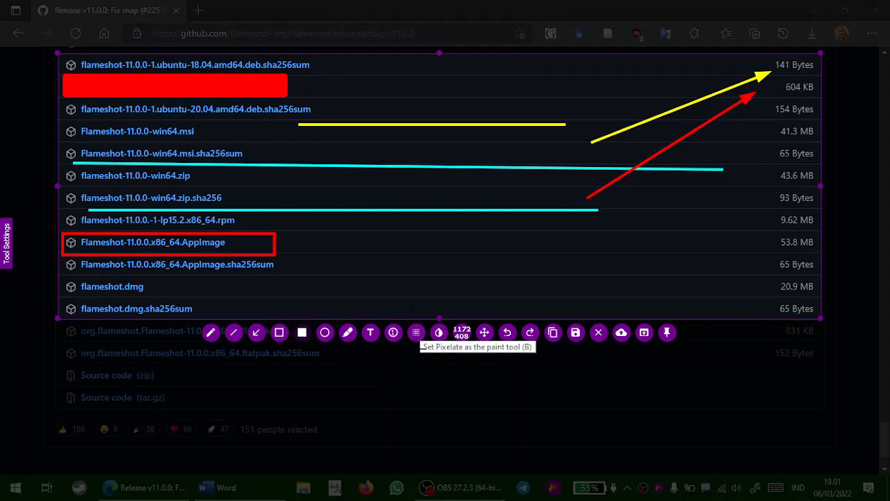
click(417, 334)
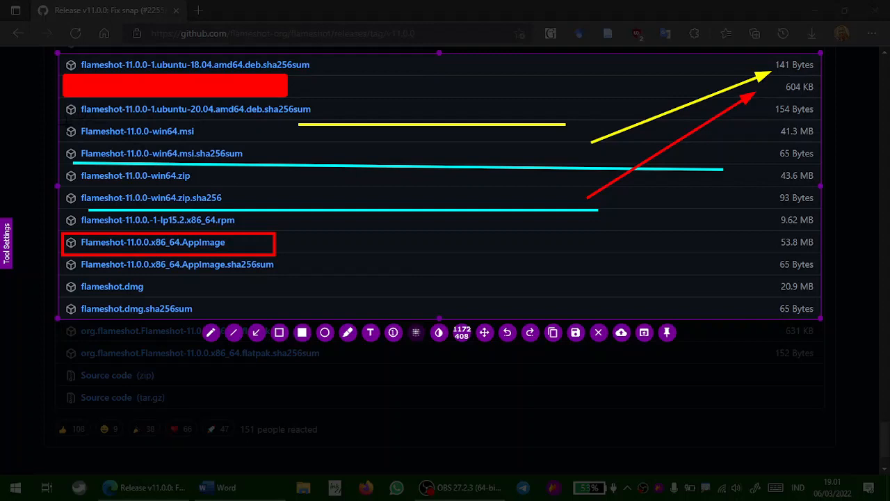
drag(68, 130, 201, 137)
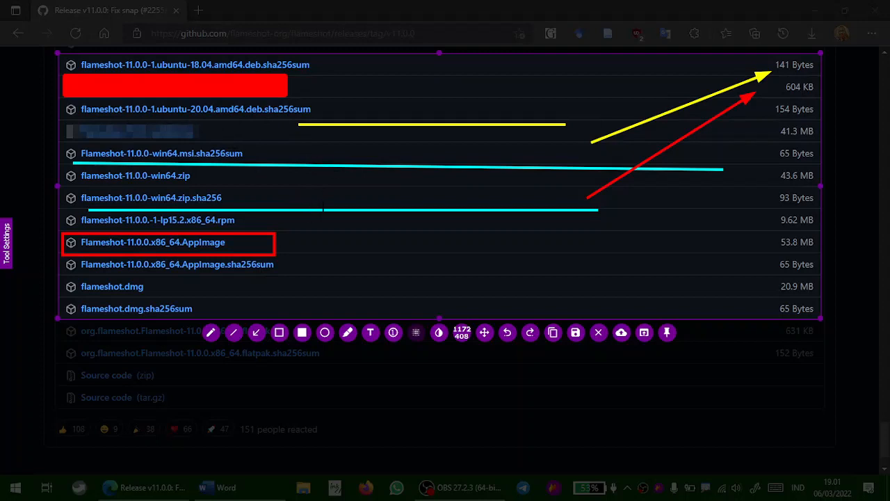
Draw a red ellipse beside the AppImage row and a circle around the red arrow's tail with the Circle tool
click(326, 334)
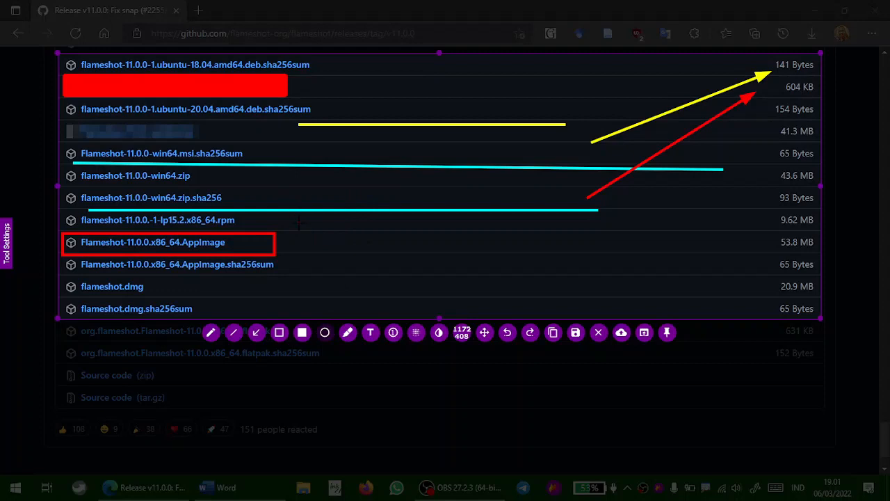
drag(301, 220, 531, 286)
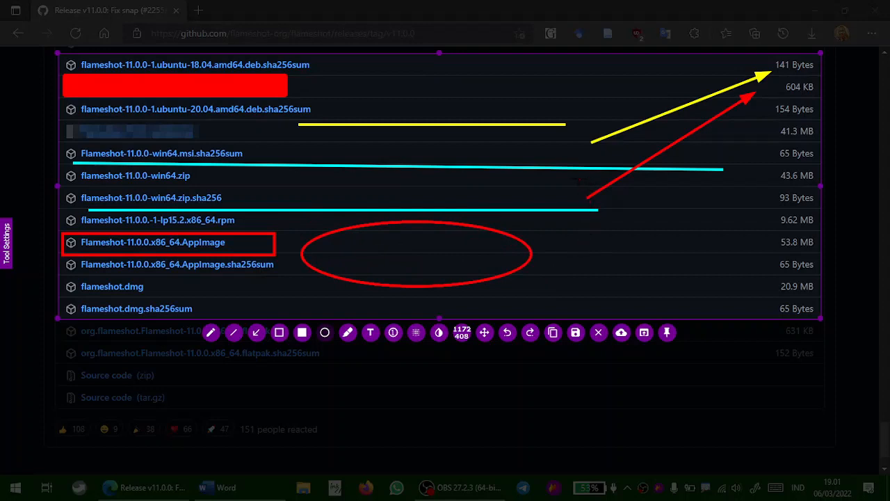
drag(560, 154, 701, 295)
mouse_move(722, 267)
mouse_down()
mouse_move(746, 292)
mouse_move(734, 273)
mouse_up()
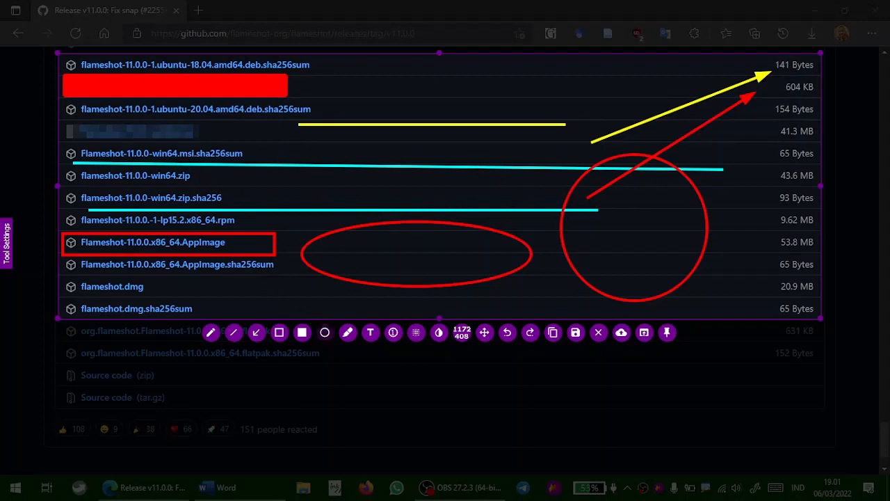
Highlight the flameshot.dmg name with the Marker and switch the color to yellow
click(349, 336)
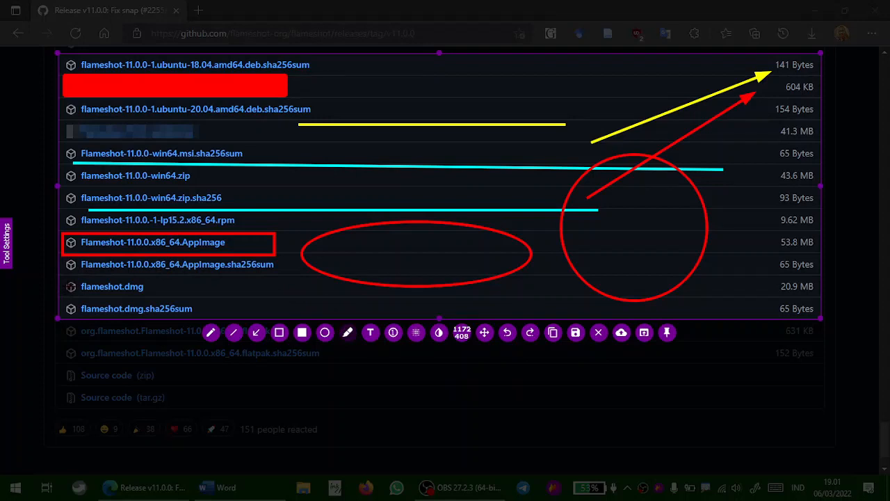
drag(71, 287, 144, 288)
right_click(275, 274)
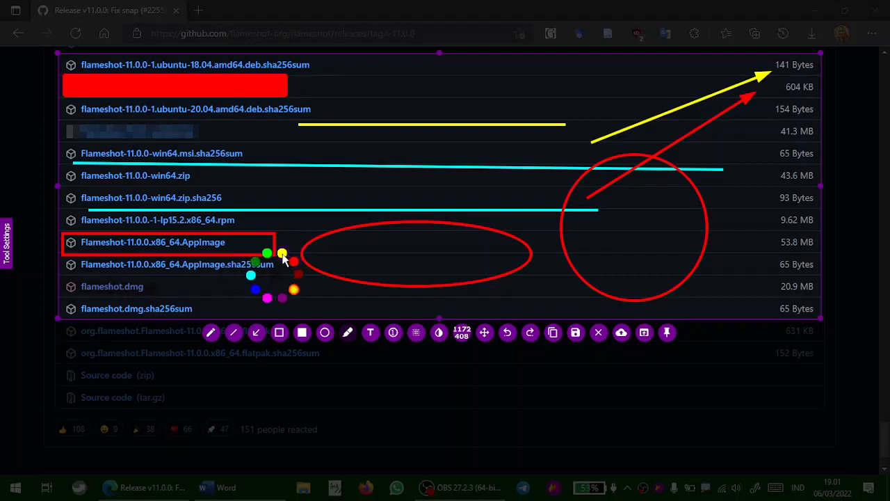
click(282, 254)
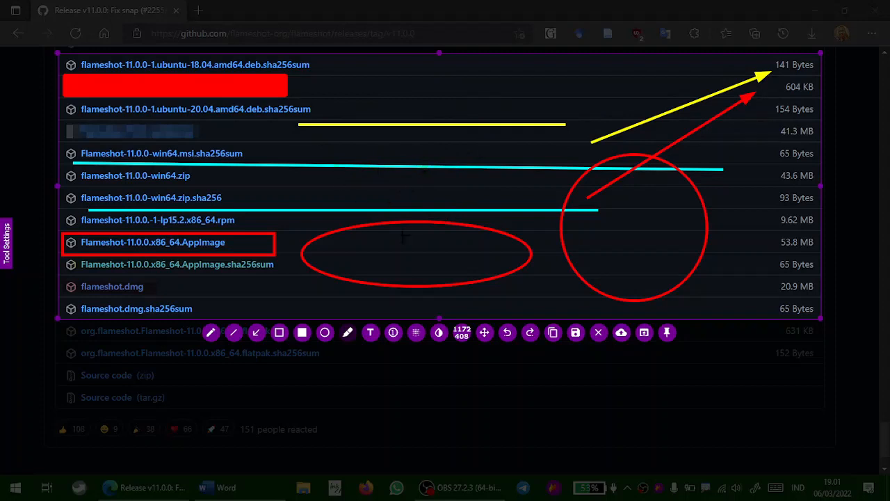
Add the text "Teks" above the yellow line with the Text tool
click(371, 334)
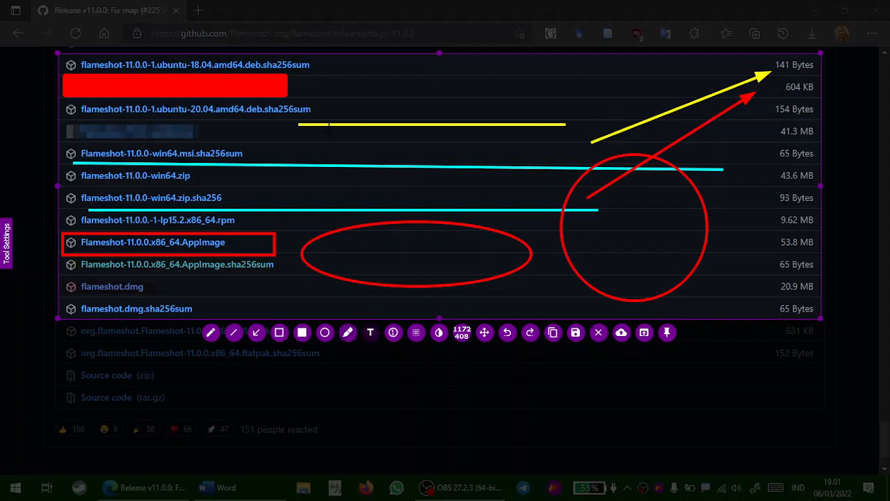
click(327, 97)
text(Teks)
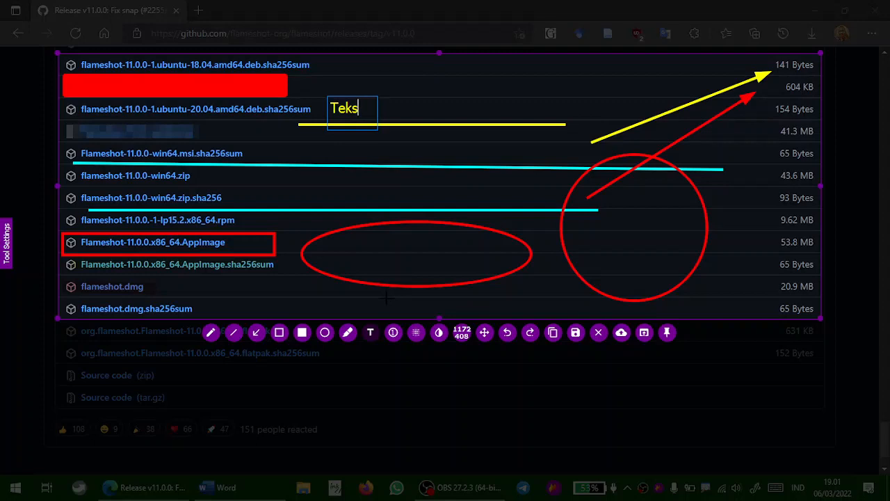
Place counter bubbles 1, 2 and 3 beside the first file name, the win64.zip.sha256 row and the dmg size, then exit the capture
click(393, 333)
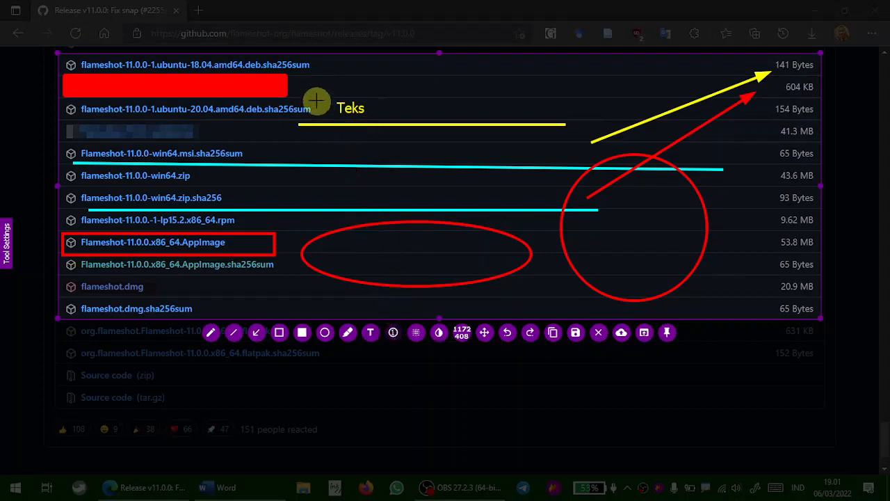
click(320, 74)
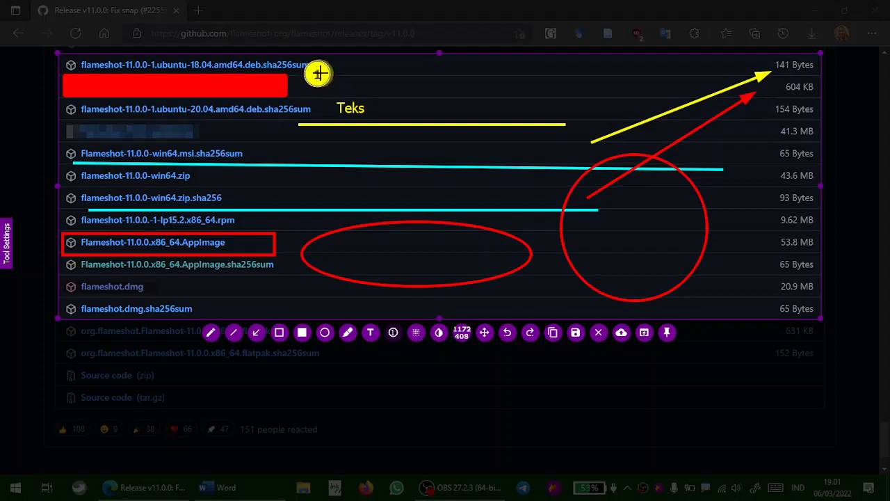
click(235, 198)
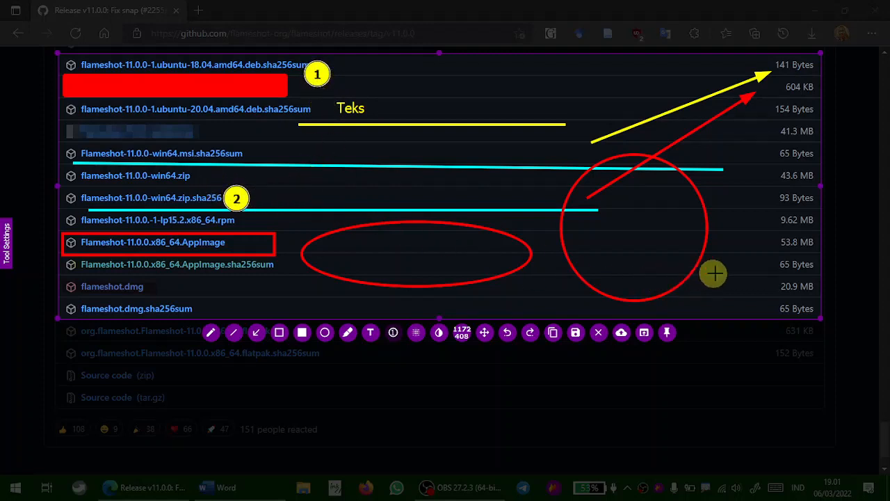
click(758, 287)
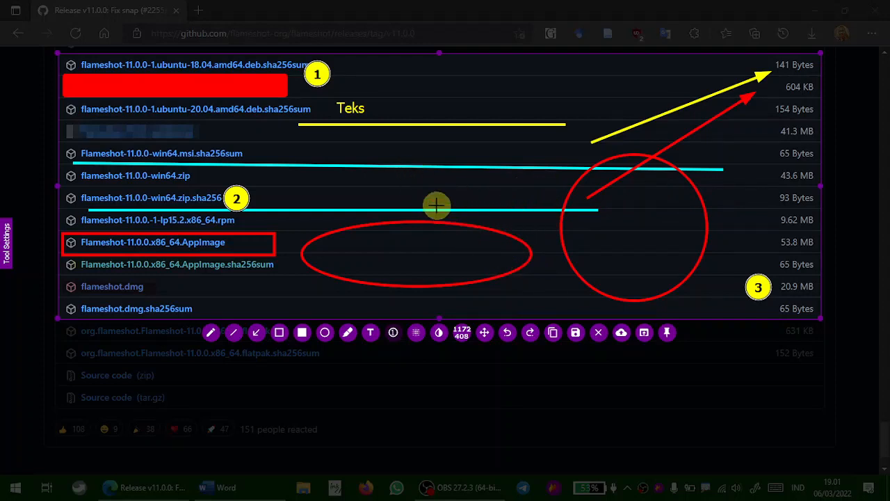
click(439, 334)
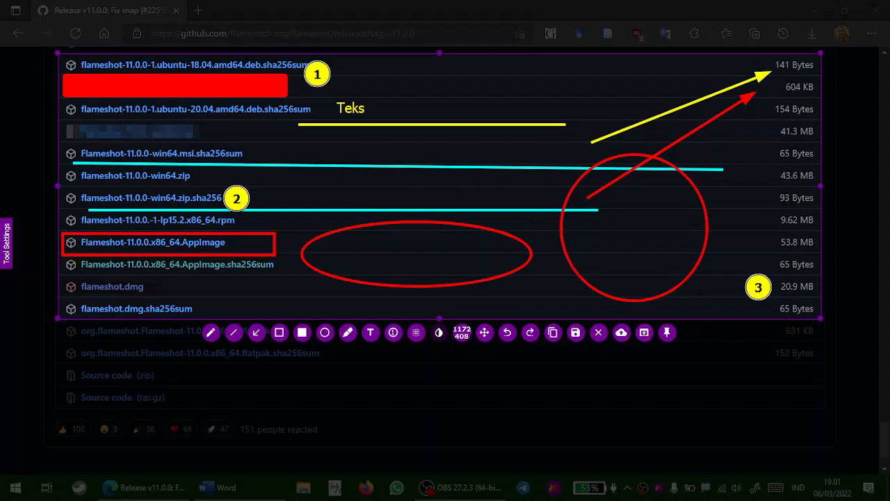
key(Escape)
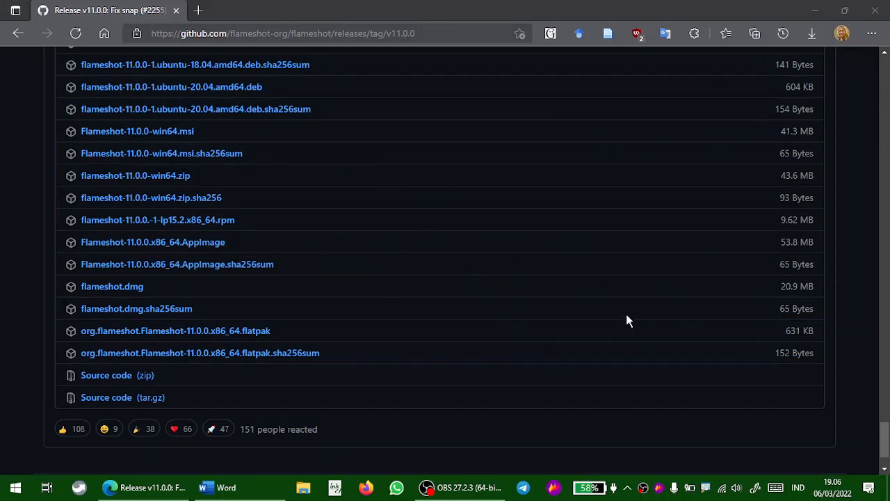
Open a new blank document in Word
key(Print)
key(Escape)
click(266, 479)
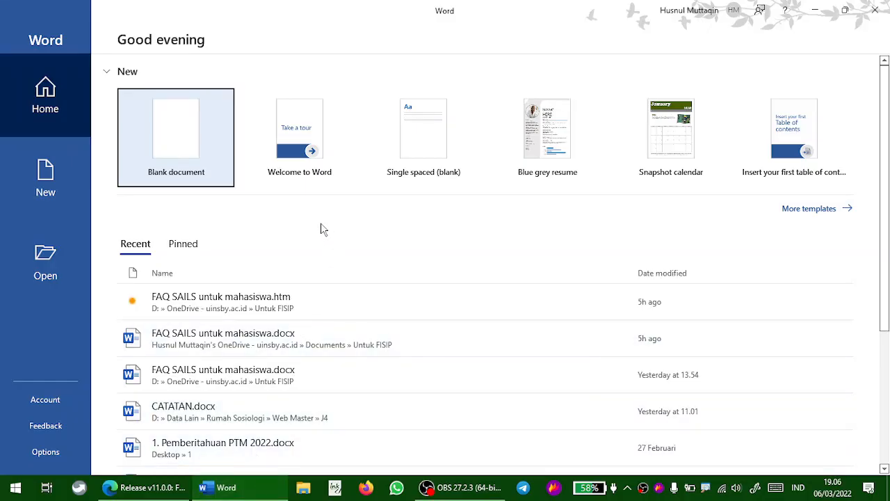
click(199, 145)
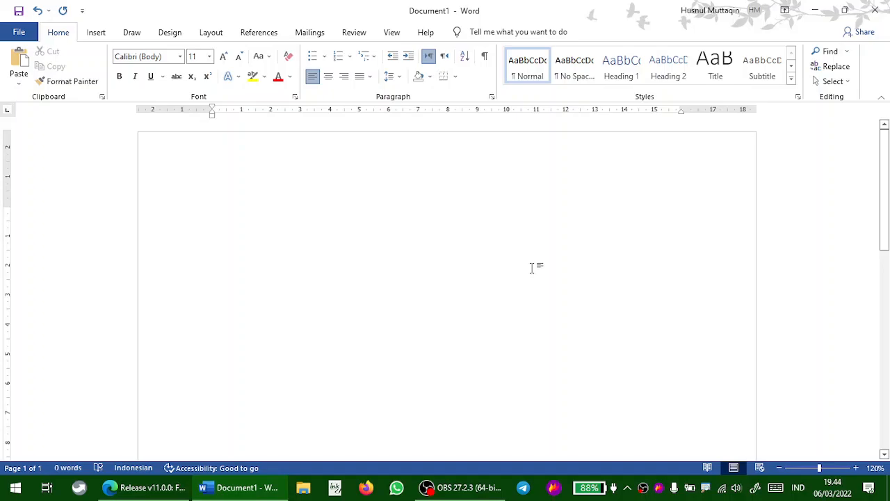
Capture the upper part of the Word window and invert a rectangle over the ribbon and ruler with the Inverter tool
key(ctrl+Print)
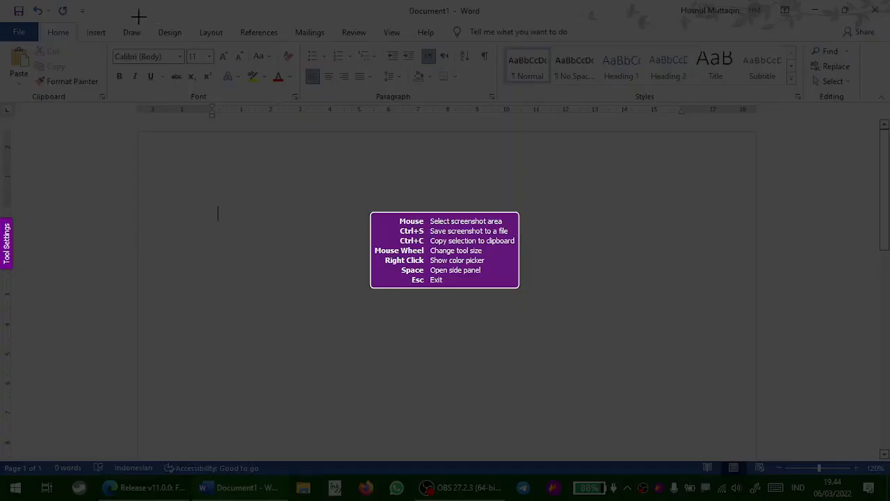
drag(131, 21, 757, 322)
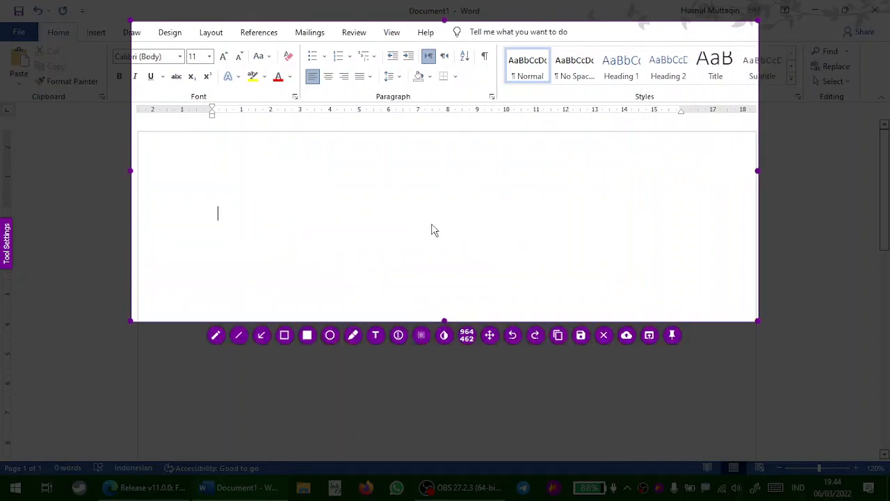
click(446, 336)
drag(222, 76, 672, 238)
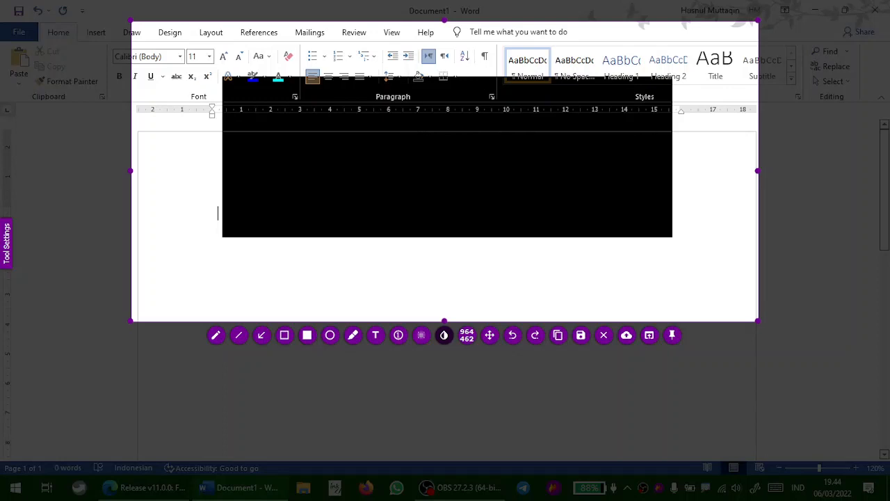
Copy the annotated capture to the clipboard and paste it into the blank document
click(560, 338)
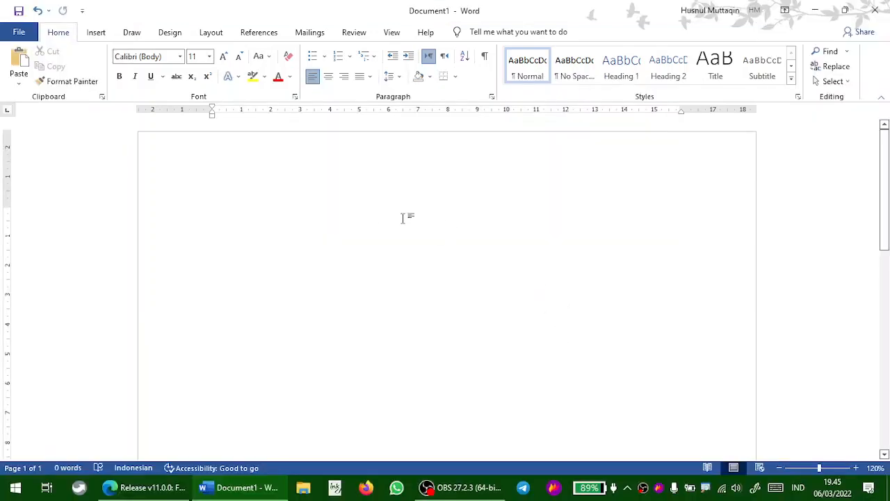
right_click(272, 212)
click(300, 270)
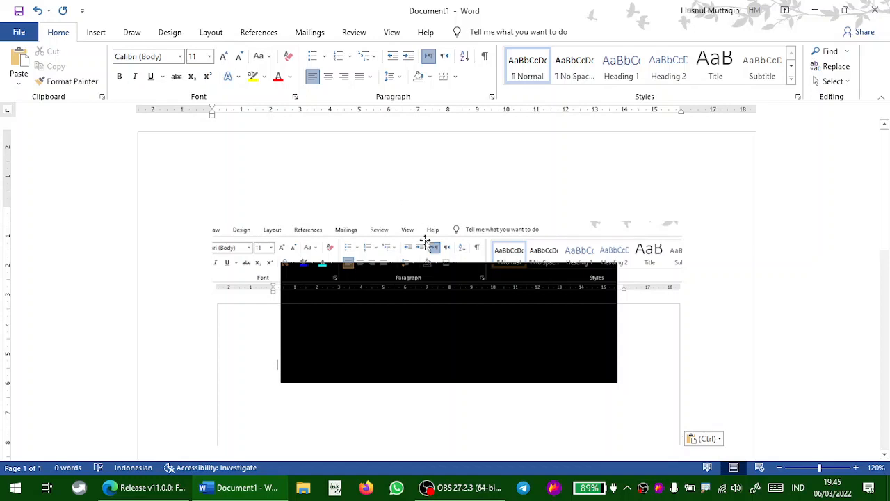
click(484, 278)
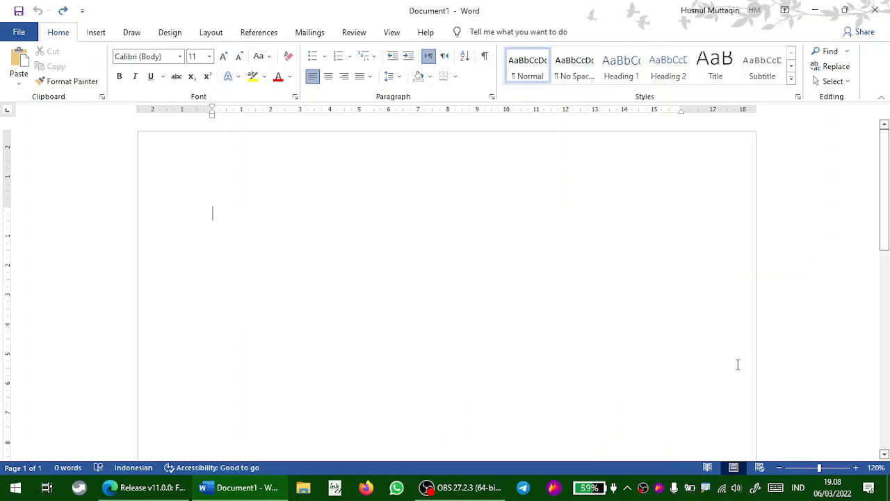
Capture the upper part of the Word window and invert a large rectangle, then a smaller one inside it
key(Print)
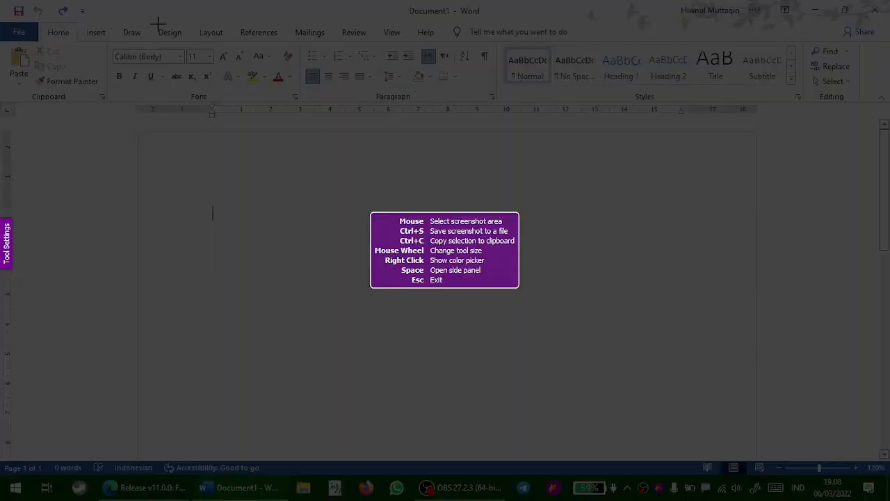
drag(129, 9, 769, 317)
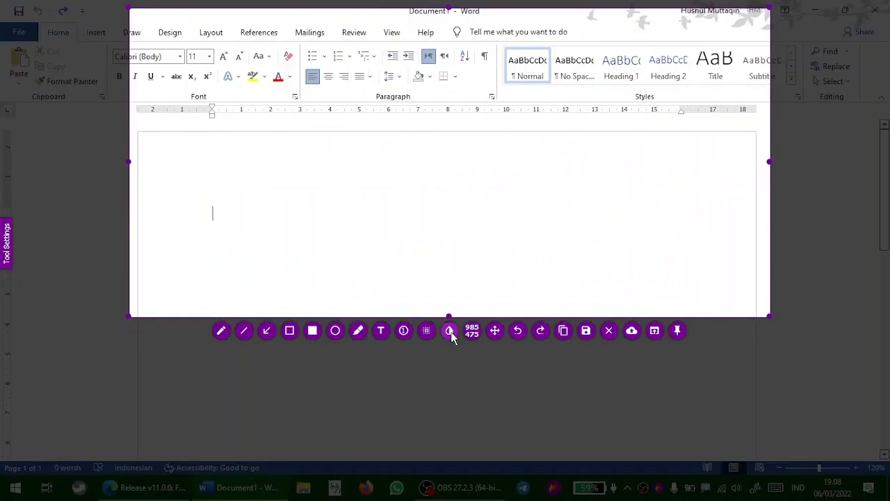
click(449, 330)
drag(222, 86, 699, 228)
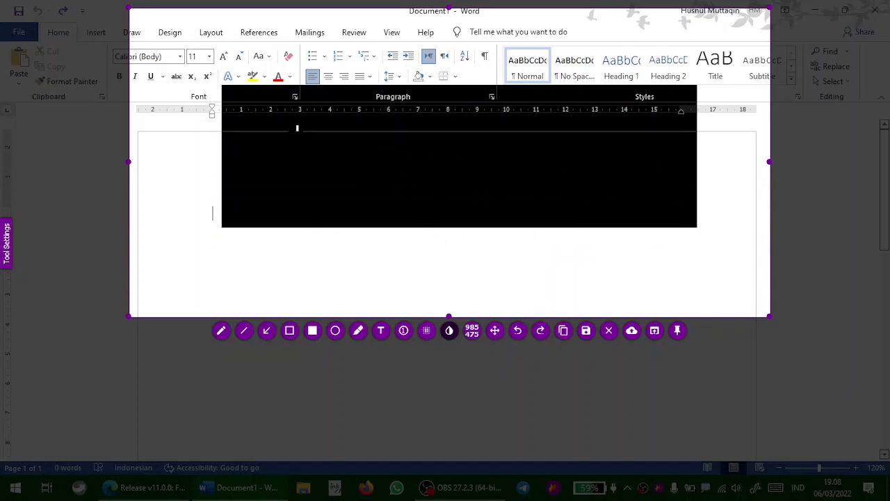
drag(298, 128, 615, 186)
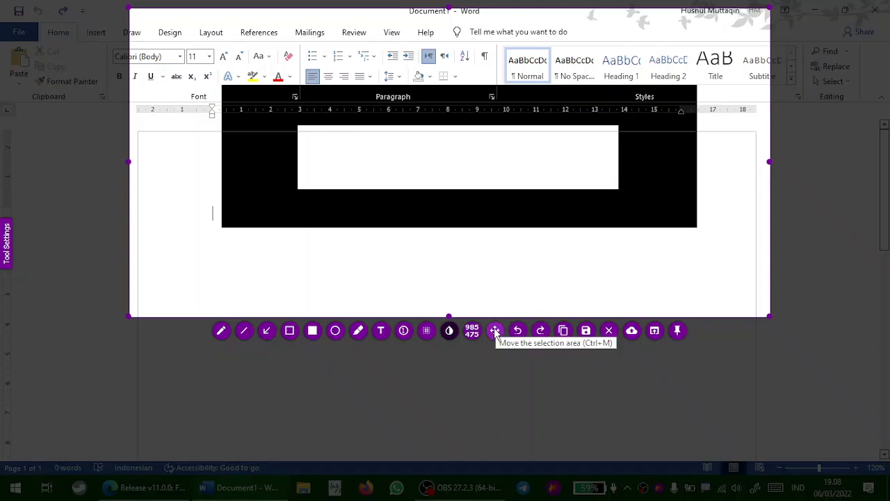
Shift the selection area slightly left with the Move tool
click(496, 333)
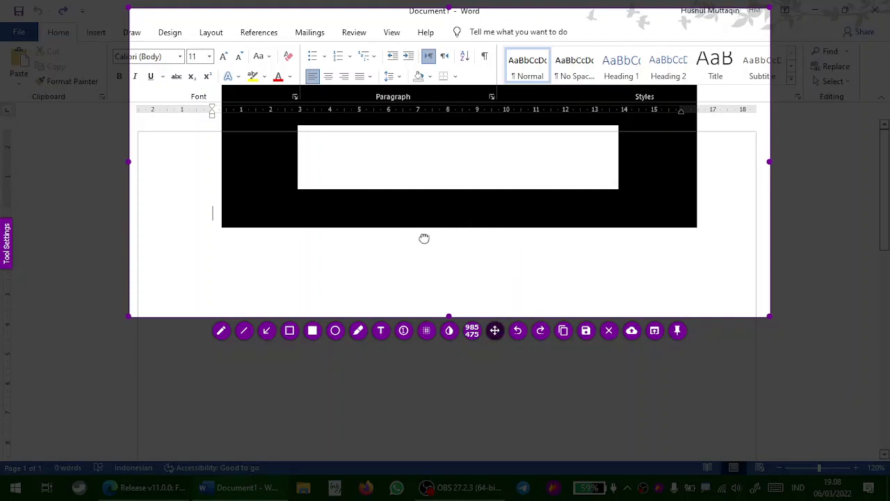
mouse_move(425, 238)
mouse_down()
mouse_move(407, 350)
mouse_move(363, 291)
mouse_move(359, 249)
mouse_up()
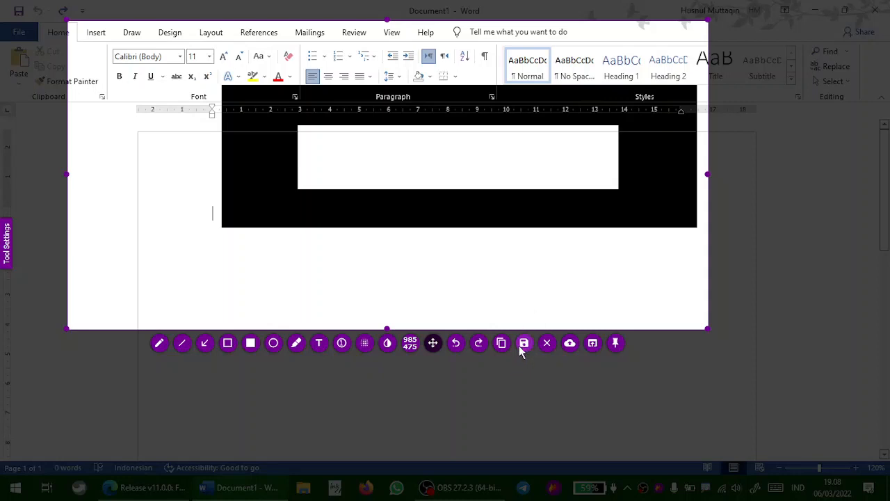
Save the screenshot to the Desktop as 2022-03-06_19-10.png
click(524, 344)
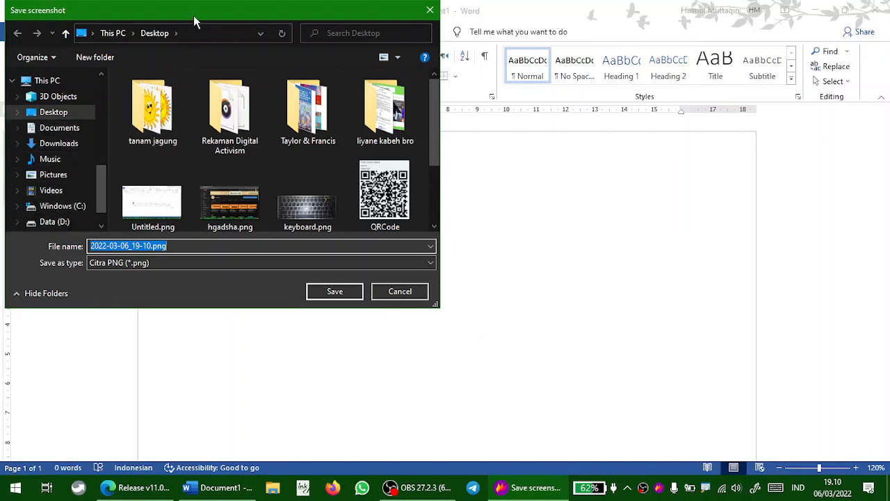
drag(197, 17, 435, 53)
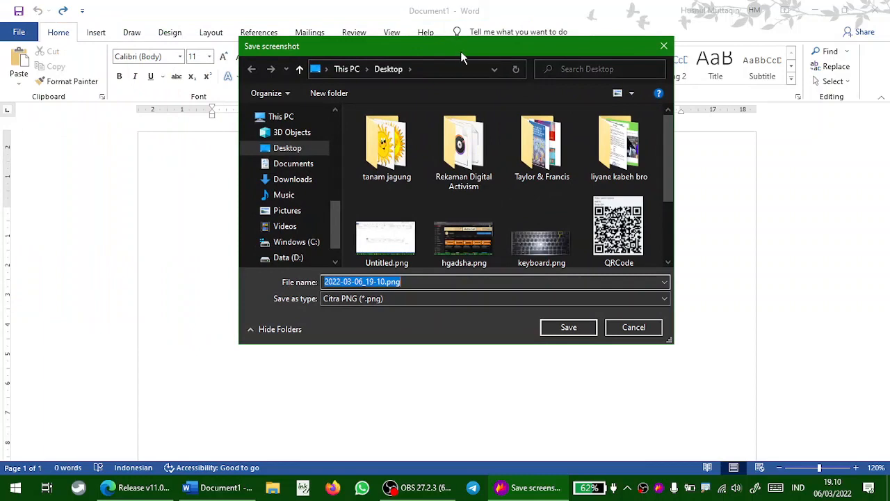
mouse_move(461, 51)
mouse_down()
mouse_move(439, 48)
mouse_move(465, 54)
mouse_up()
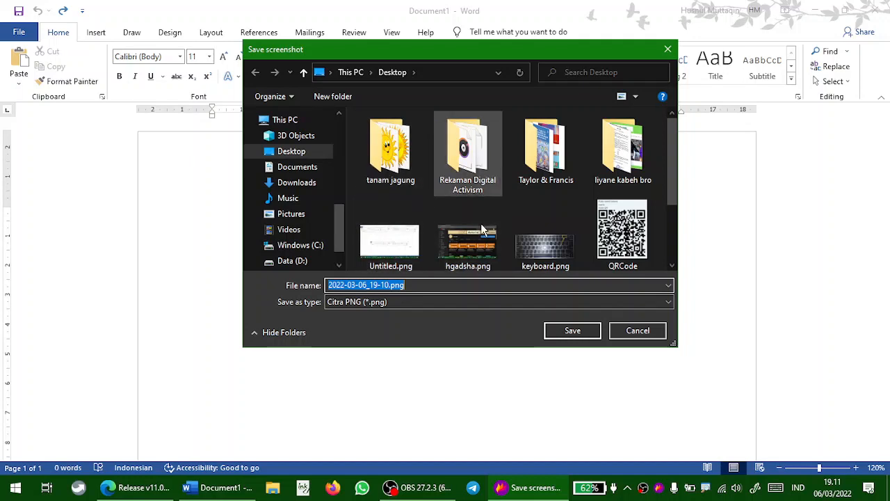
click(577, 332)
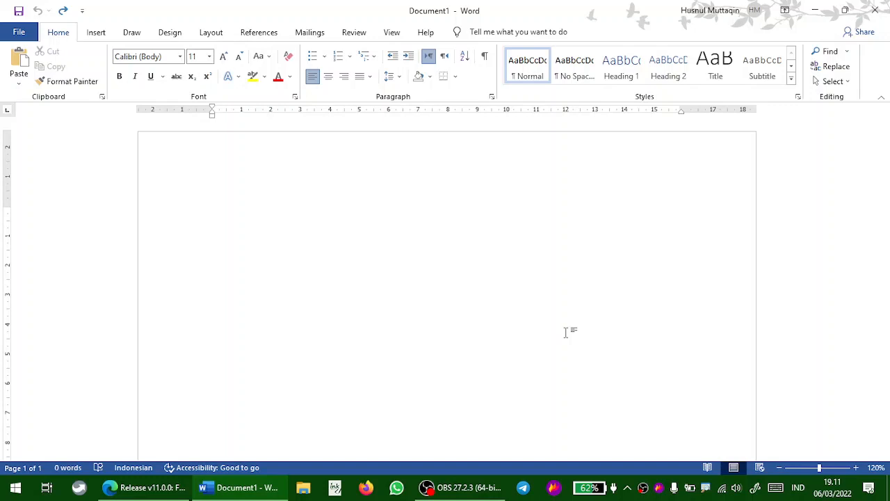
Start a new capture of the Word window from the tray and leave the capture screen
click(660, 488)
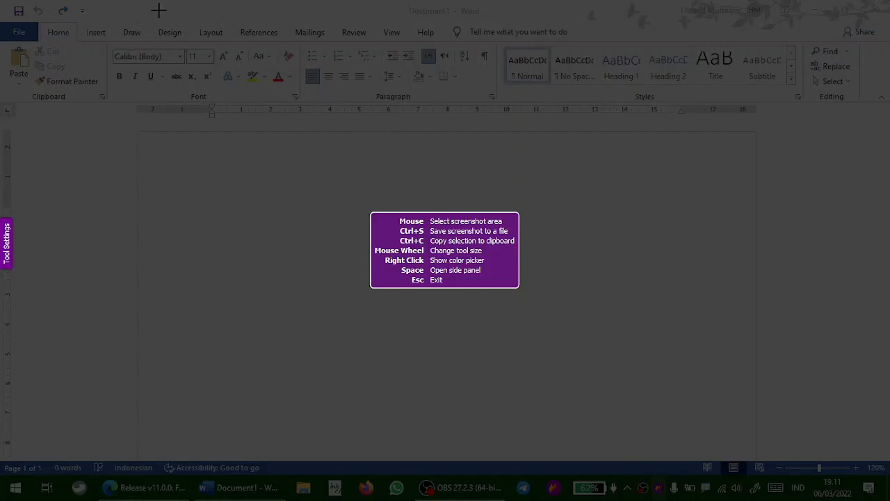
drag(141, 7, 765, 360)
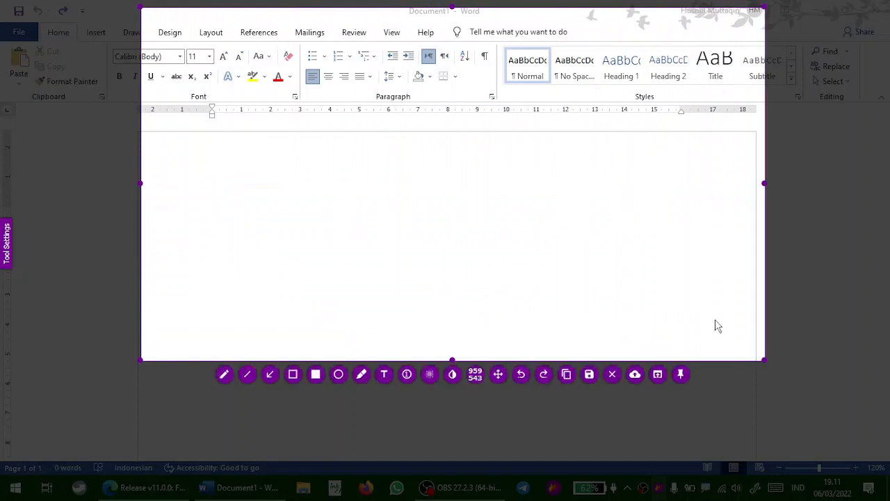
click(613, 376)
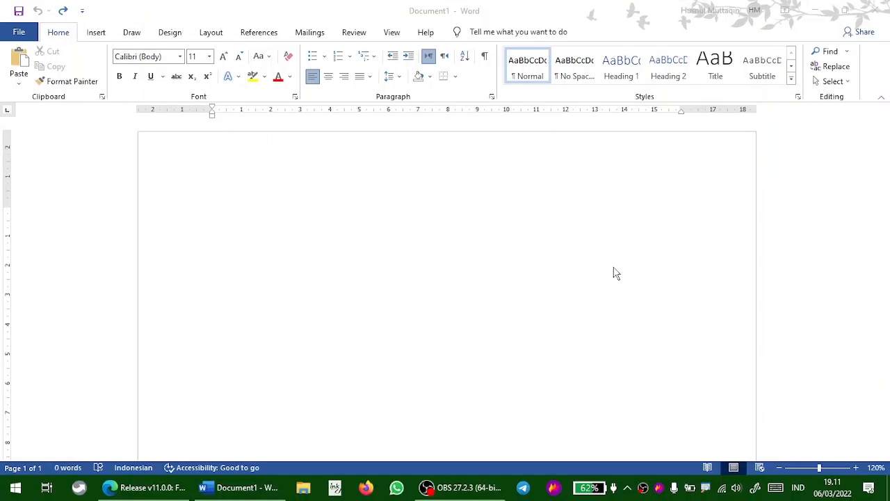
Capture the upper part of the Word window and upload the selection
key(Print)
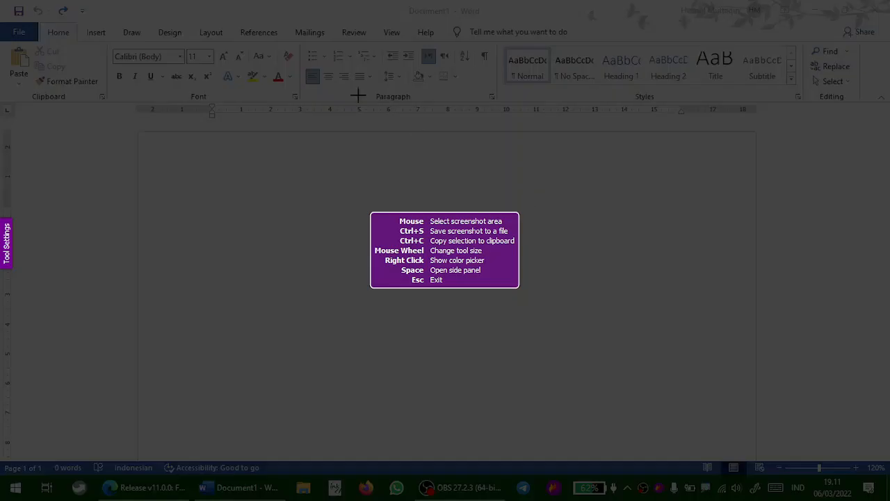
drag(139, 1, 752, 354)
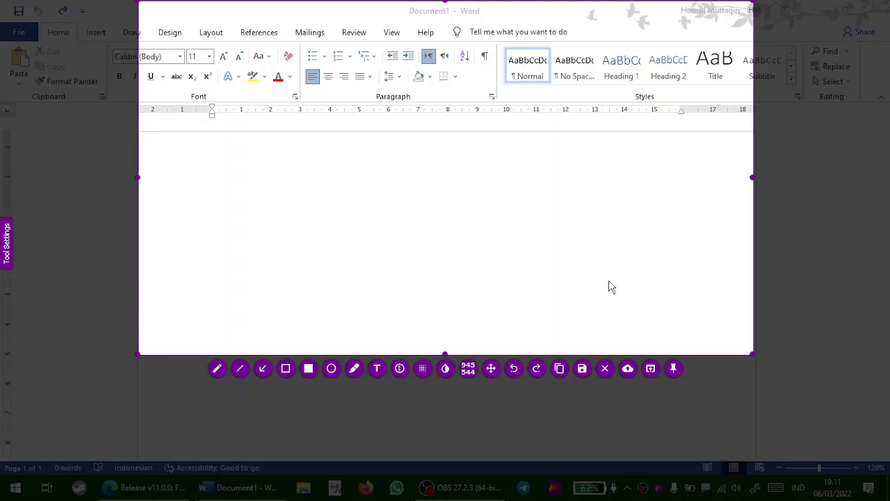
click(628, 370)
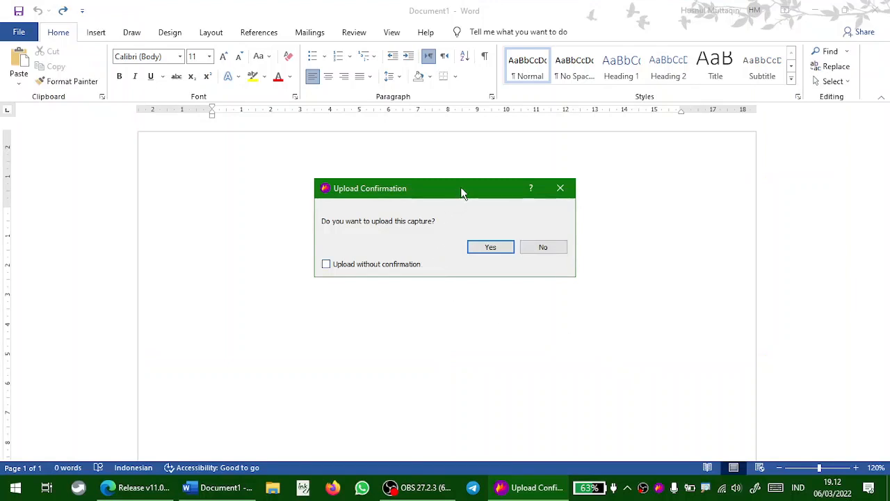
drag(462, 193, 454, 186)
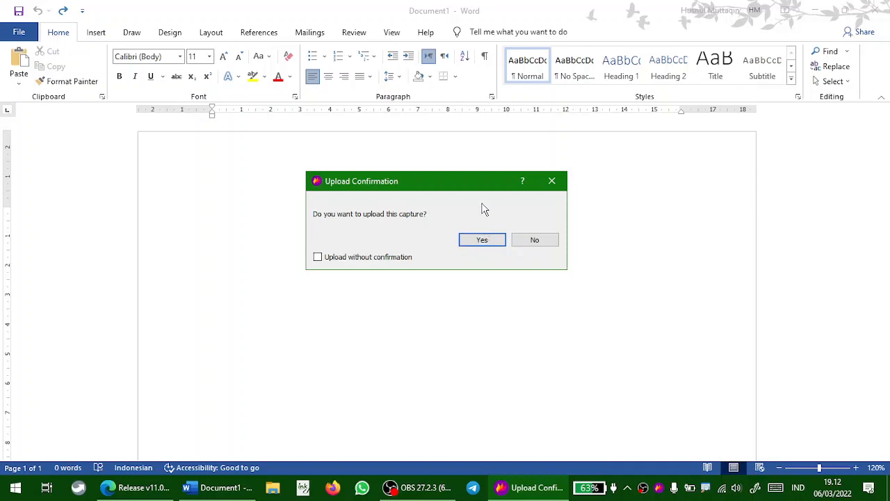
Confirm uploading the capture in the upload confirmation dialog
click(318, 257)
click(318, 257)
drag(438, 184, 427, 201)
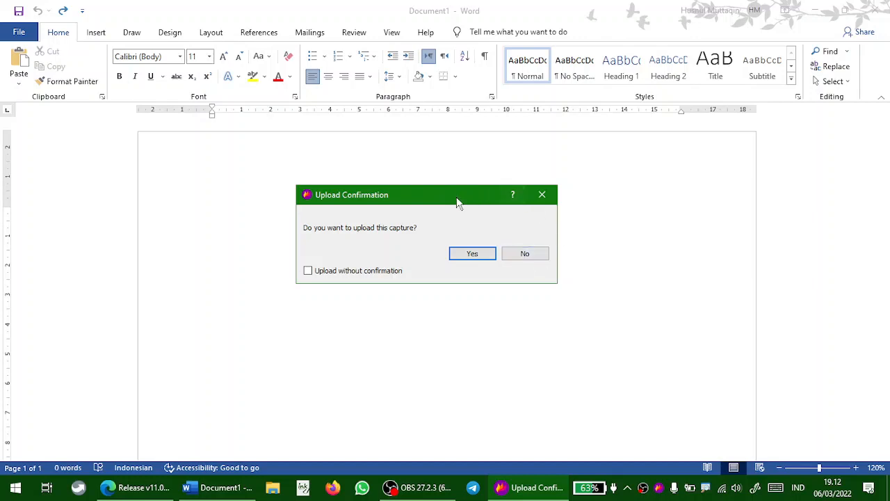
mouse_move(457, 201)
mouse_down()
mouse_move(460, 181)
mouse_move(463, 192)
mouse_up()
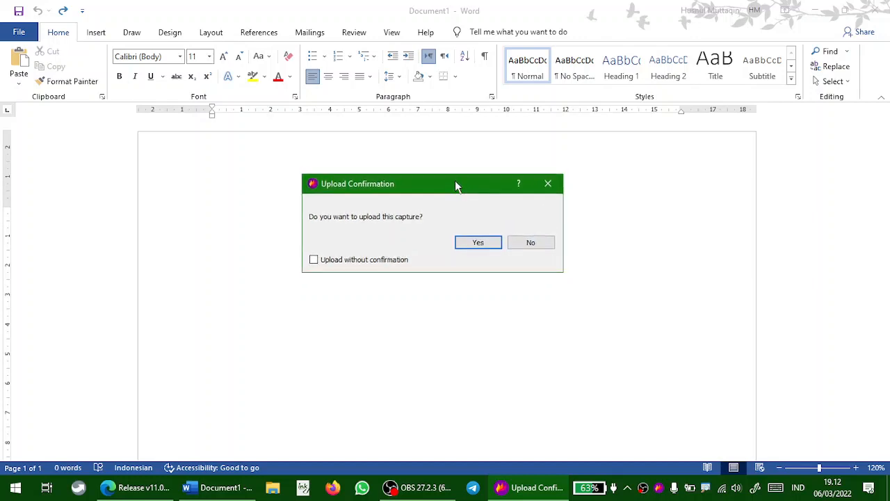
click(477, 245)
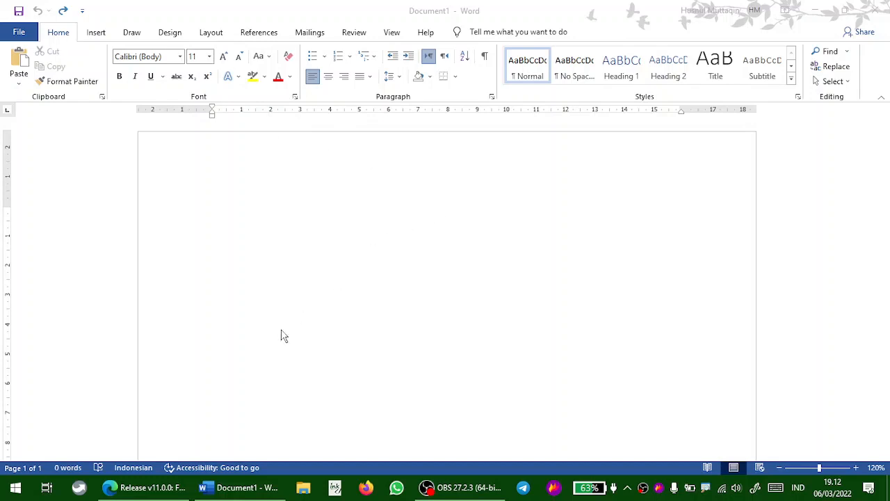
Paste the uploaded image link into the Word document
click(283, 218)
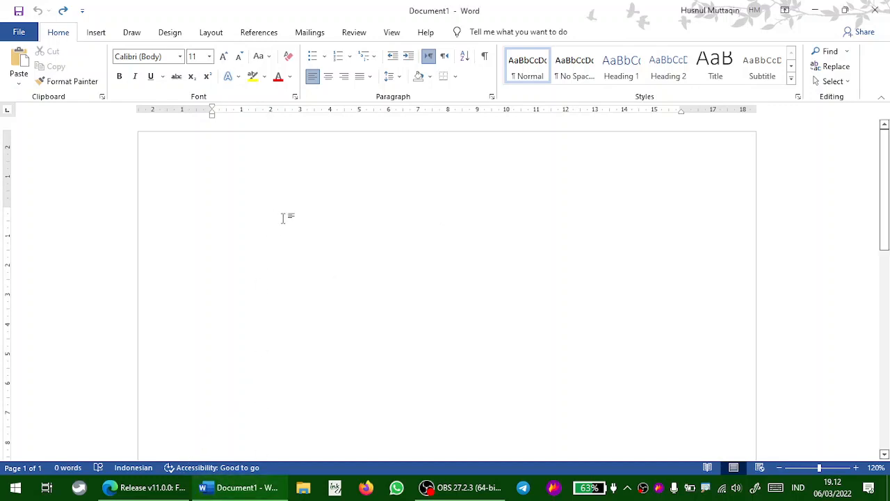
text(https://i.imgur.com/7n5XYwS.png)
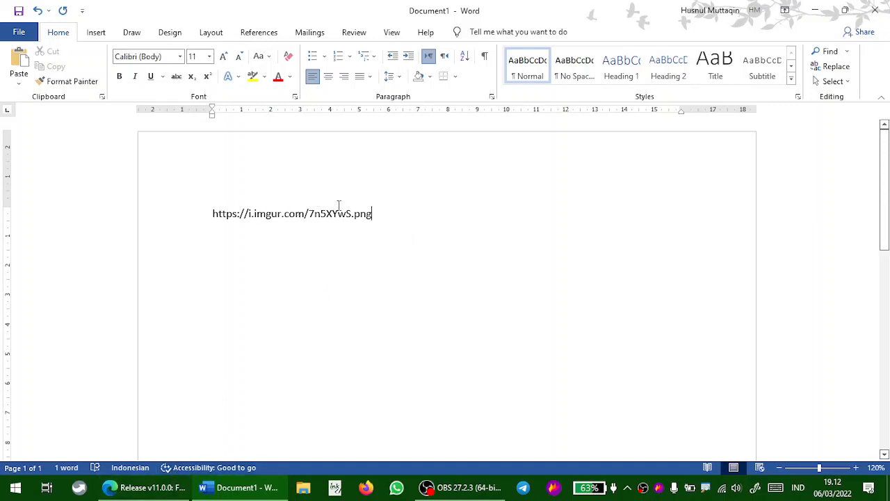
click(144, 487)
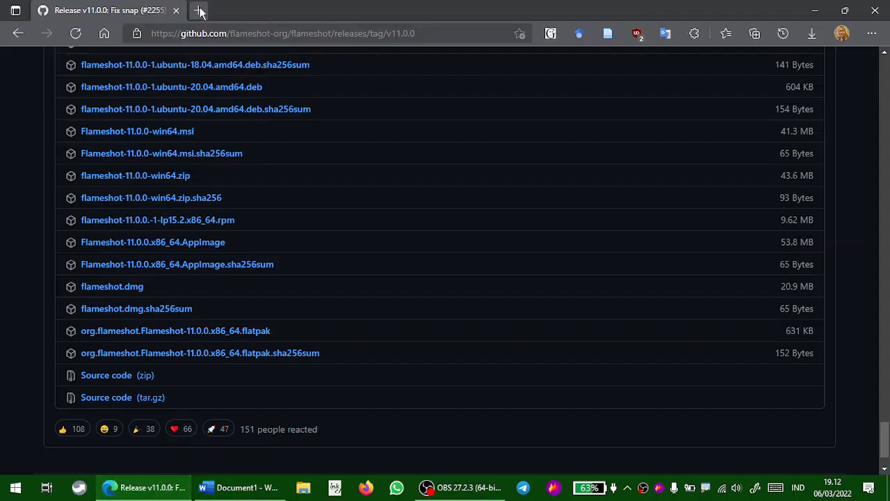
click(199, 11)
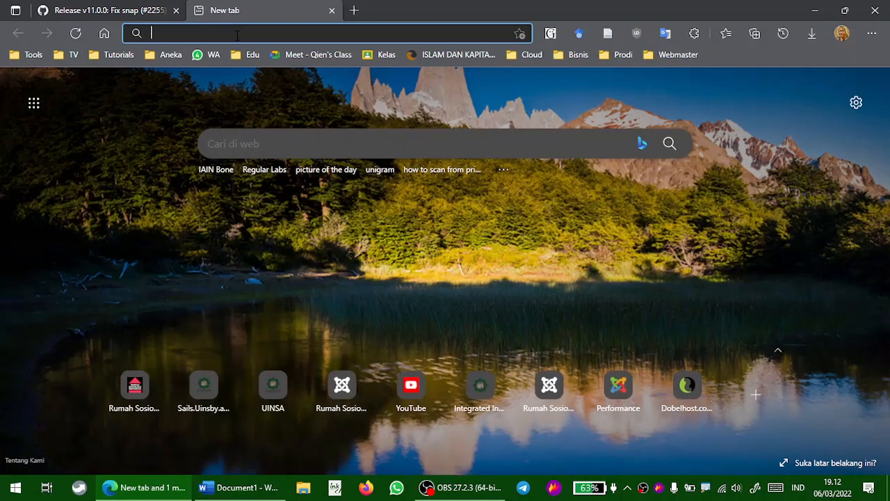
text(https://i.imgur.com/7n5XYwS.png)
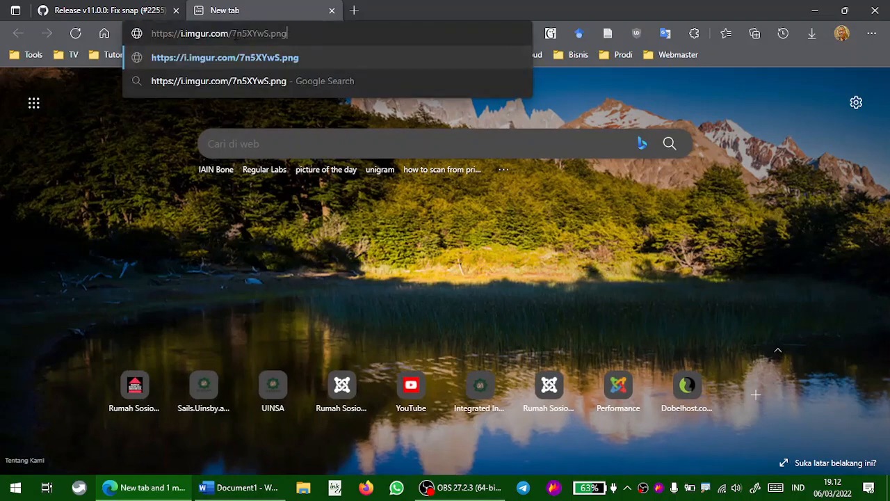
key(Return)
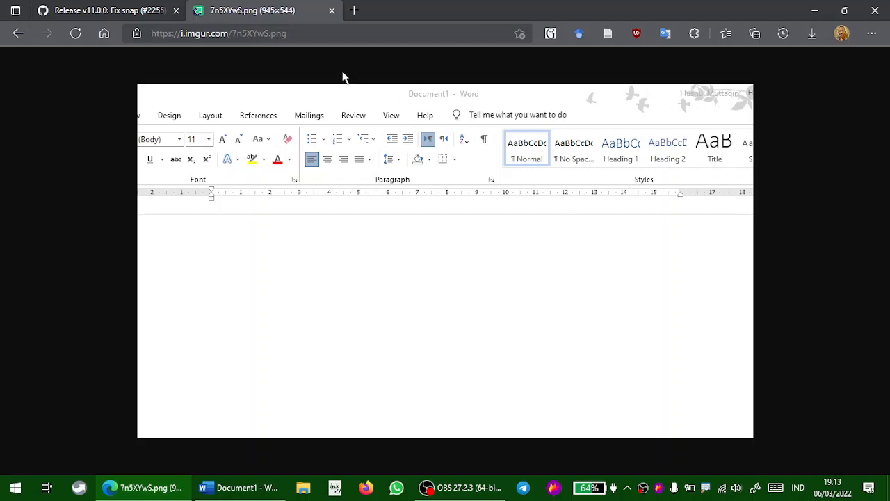
Switch back to the Word document
click(254, 33)
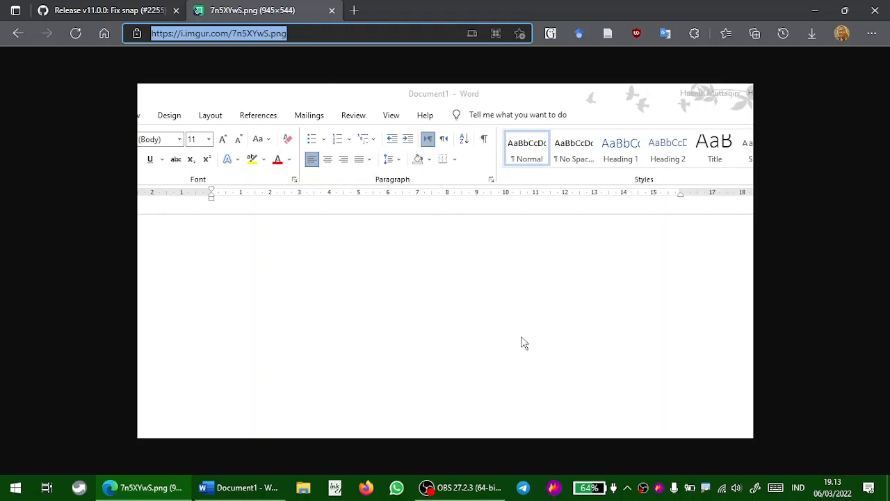
click(232, 487)
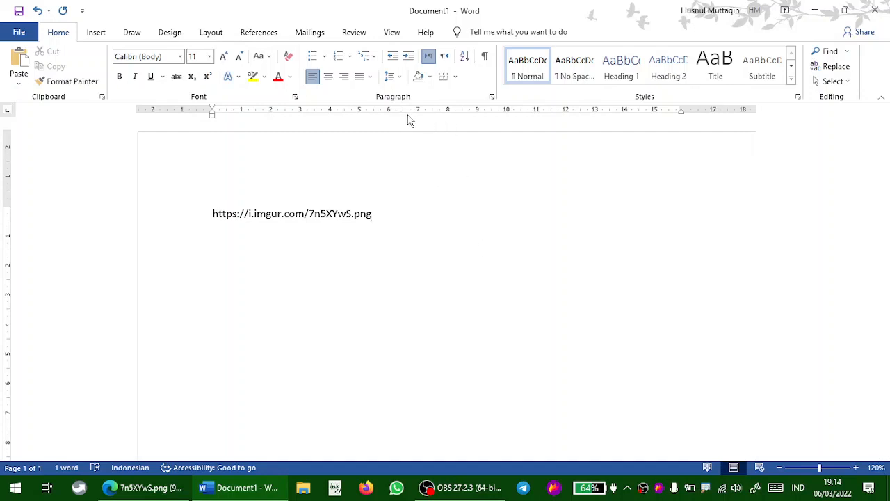
click(457, 78)
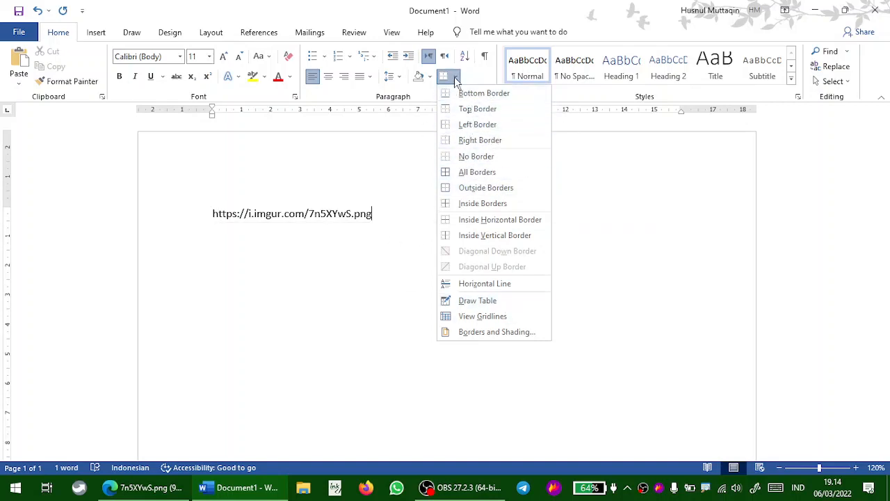
click(664, 487)
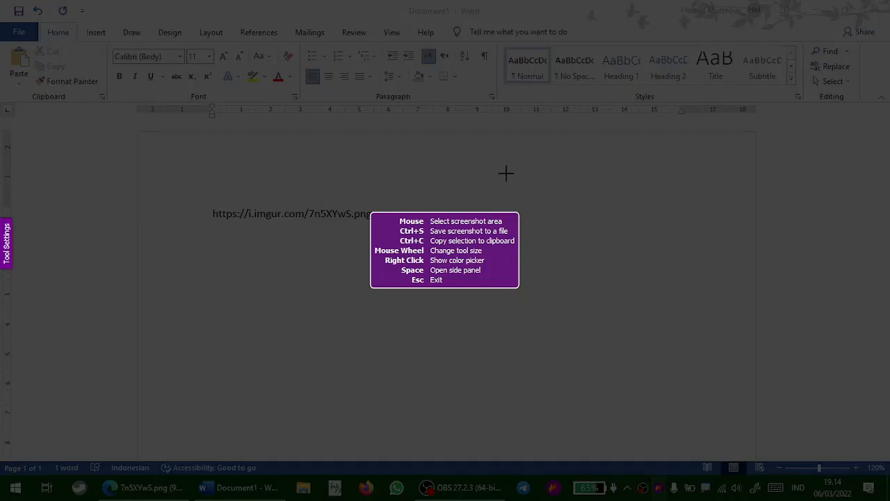
key(Escape)
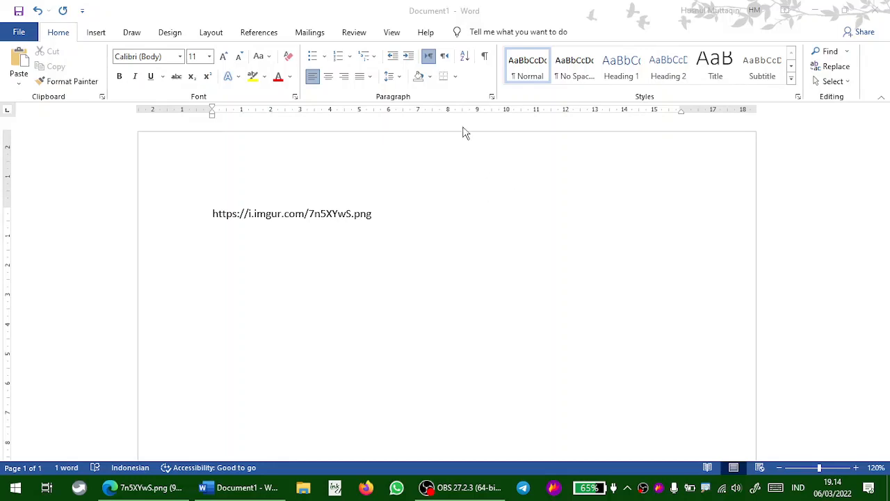
Capture the open borders drop-down menu and try opening the capture with another application
click(456, 78)
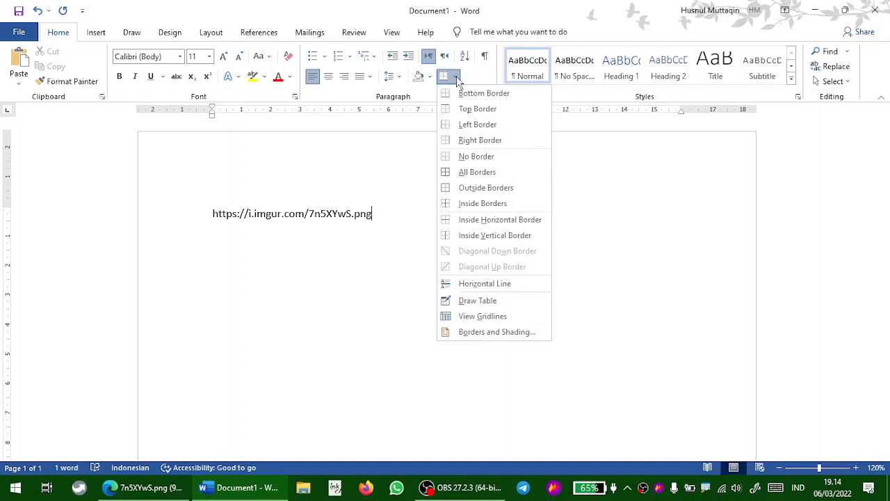
key(Print)
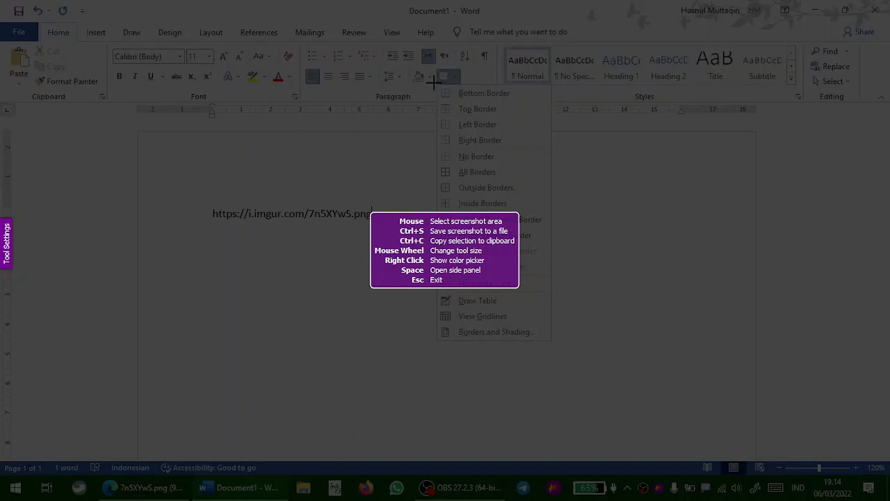
drag(435, 82, 554, 343)
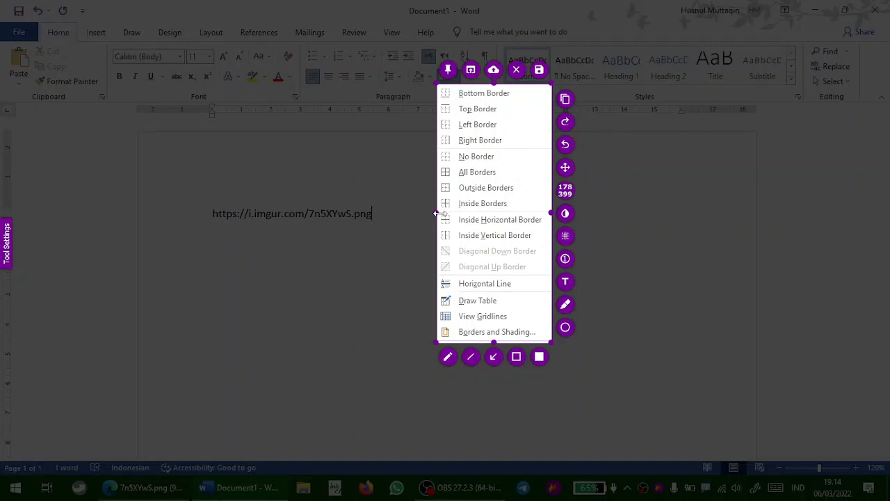
drag(437, 213, 280, 213)
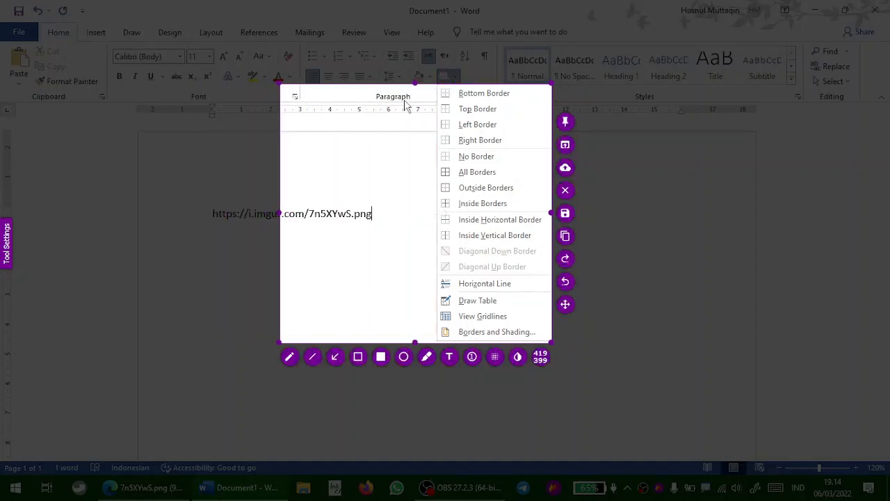
mouse_move(415, 84)
mouse_down()
mouse_move(421, 41)
mouse_move(422, 81)
mouse_up()
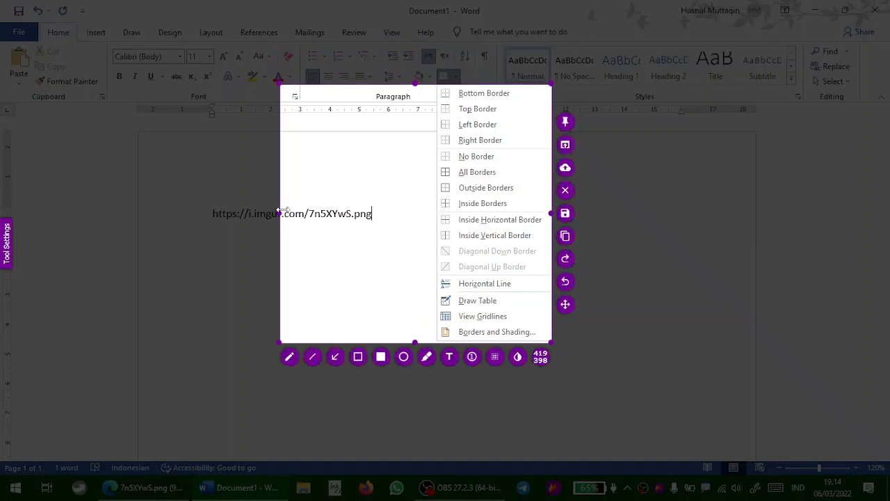
drag(280, 213, 440, 213)
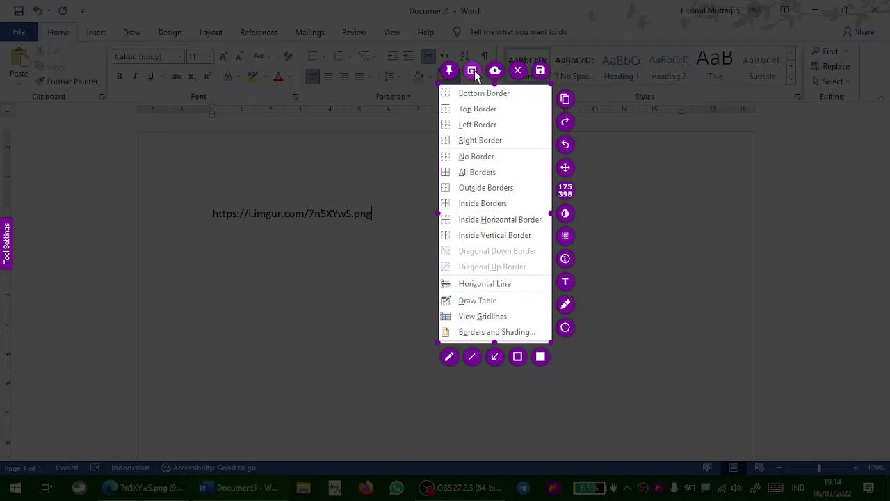
click(472, 70)
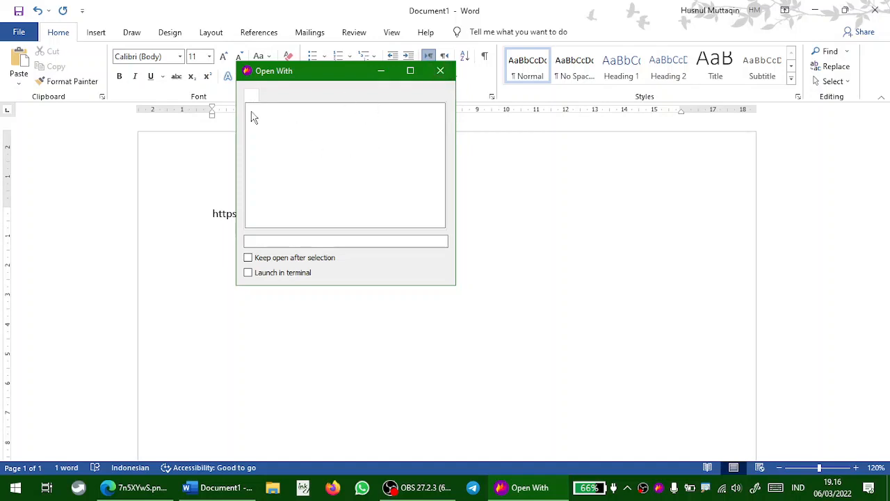
click(449, 77)
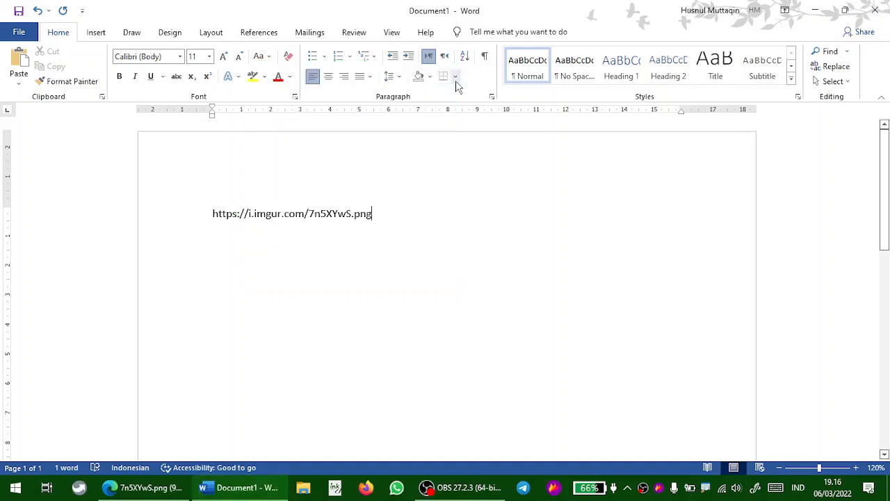
Capture the borders drop-down menu again and pin the capture on screen, moving the pinned image
click(457, 78)
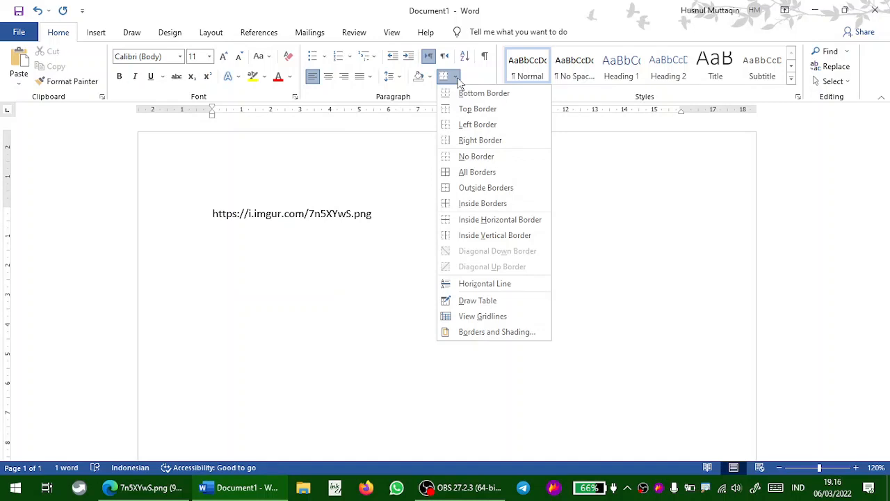
key(Print)
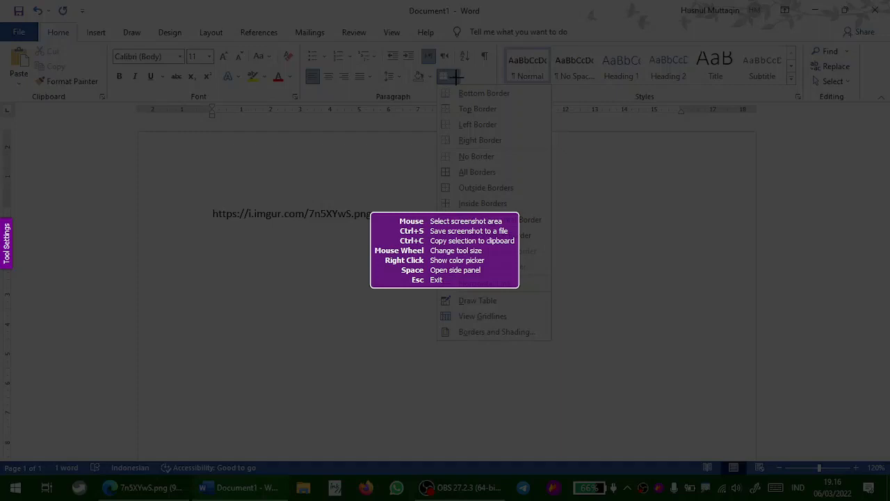
drag(436, 82, 552, 344)
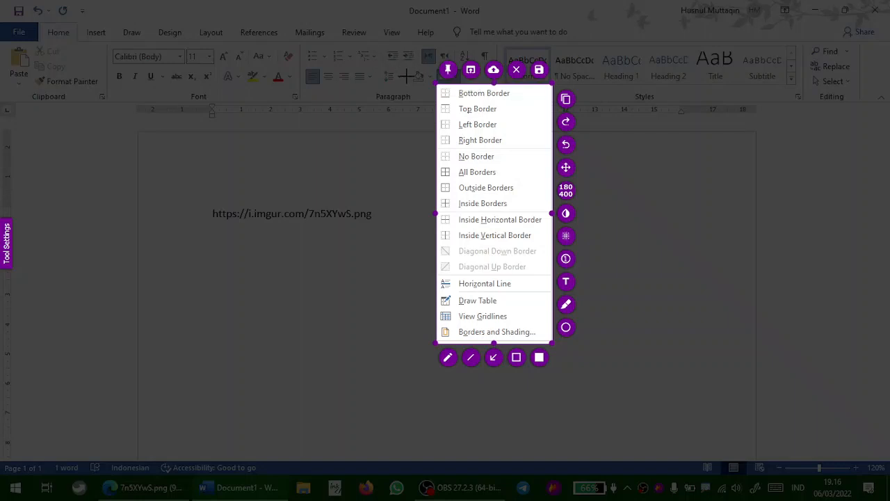
click(449, 70)
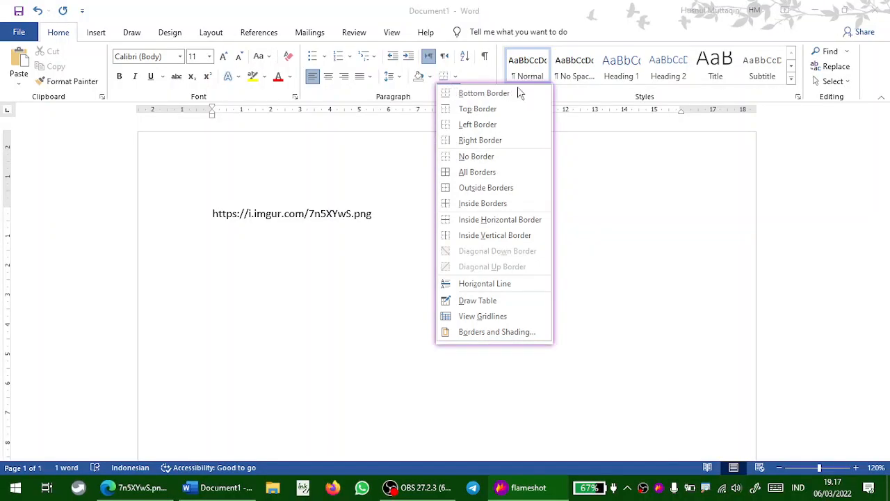
drag(519, 90, 452, 144)
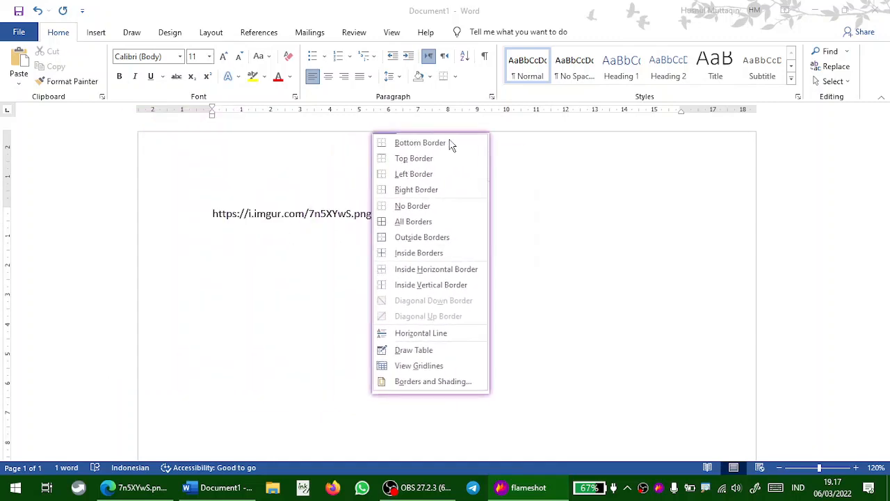
Minimize Word, move the pinned capture over the browser and close the pinned image
click(817, 13)
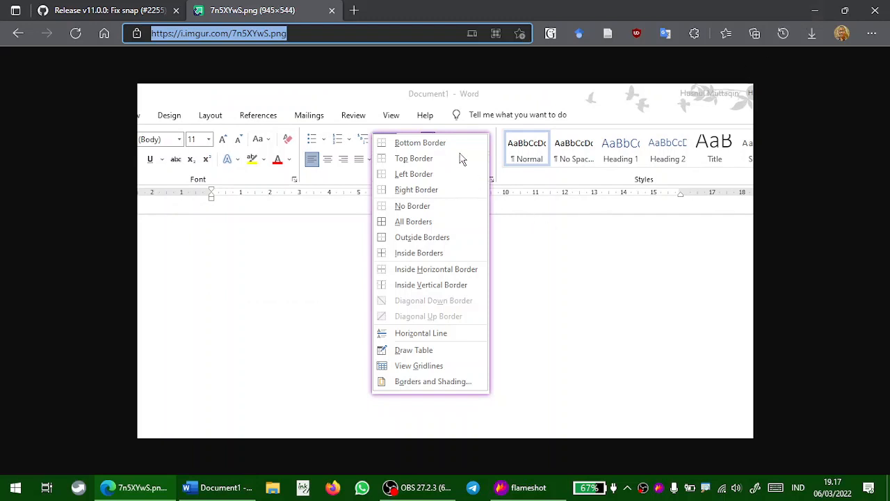
drag(467, 149, 832, 99)
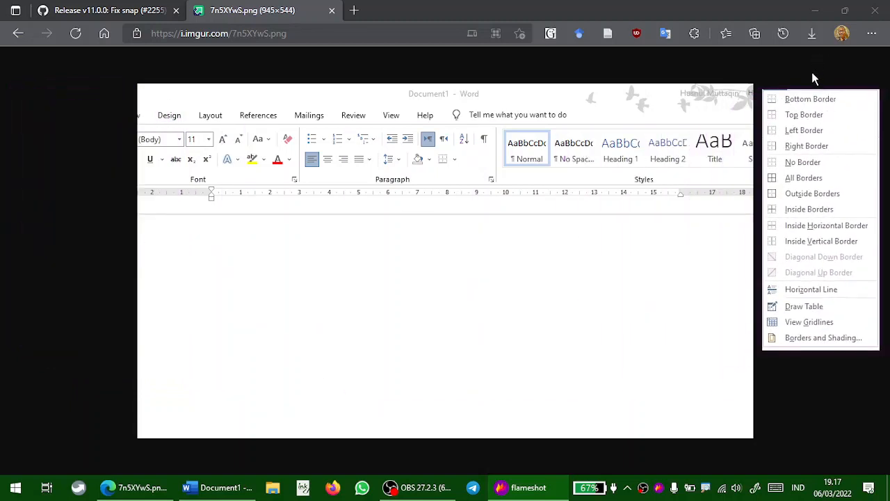
double_click(817, 217)
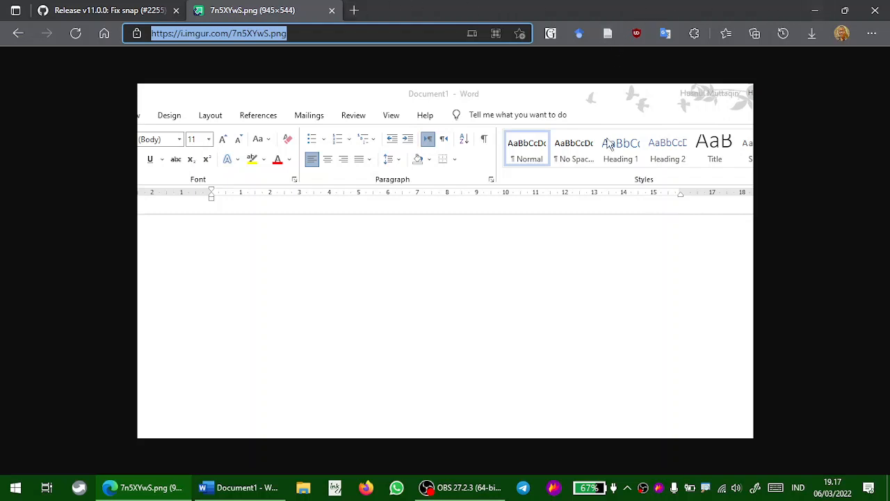
Close the image tab and return to the Word document
click(333, 11)
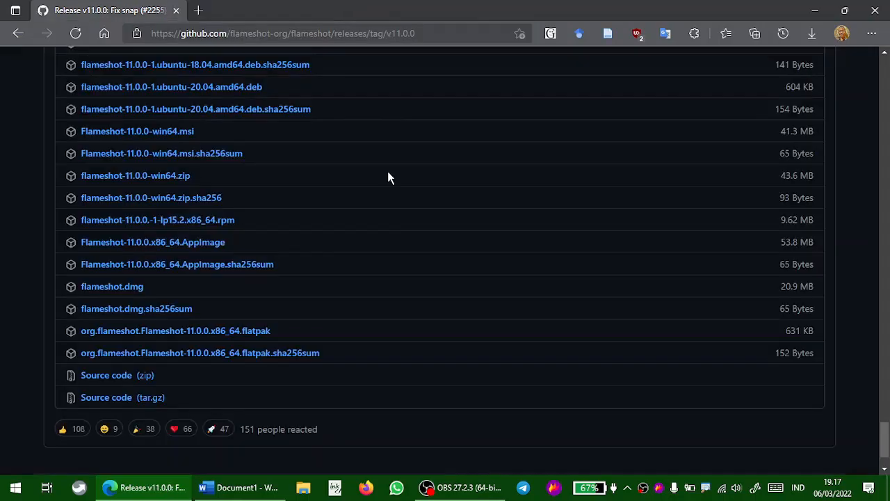
click(258, 482)
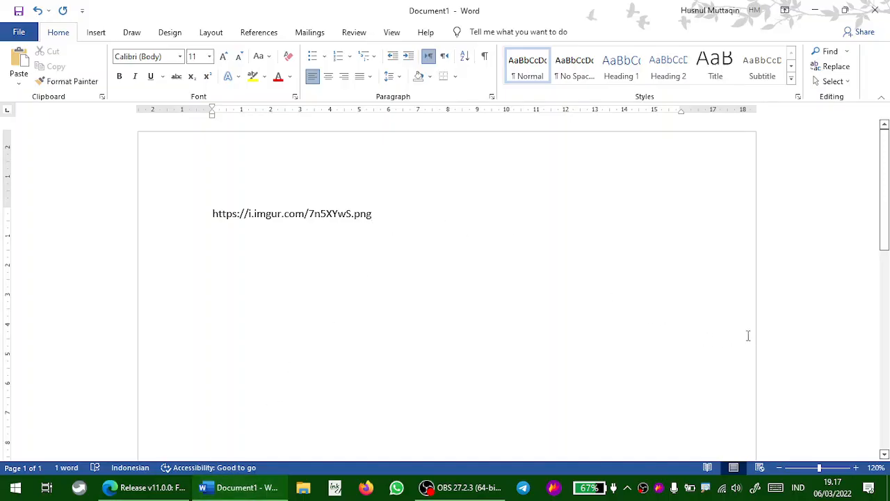
Start a capture from the tray and select the upper part of the Word window
click(659, 487)
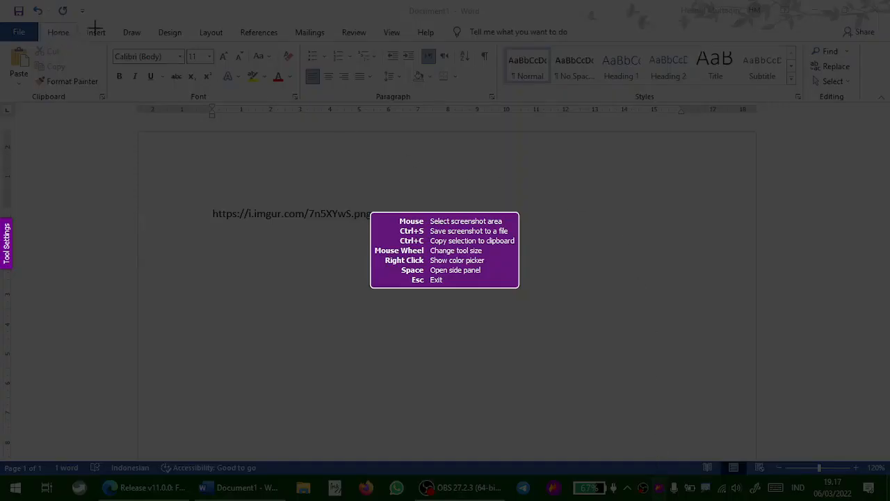
drag(148, 9, 749, 341)
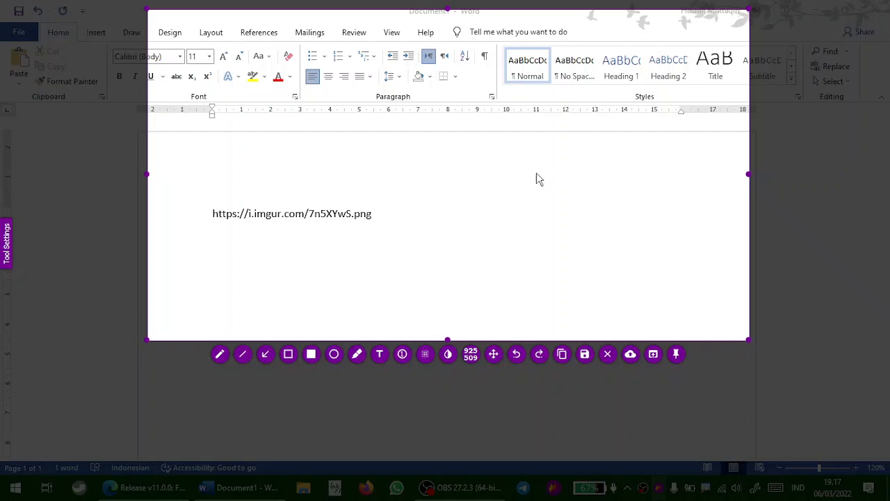
Draw an arrow with the Arrow tool from the pasted link up toward the ruler
click(267, 356)
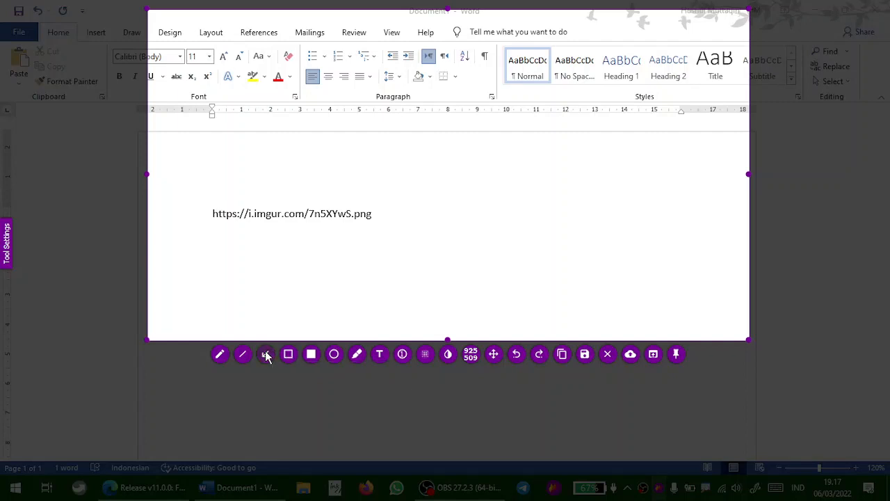
mouse_move(210, 220)
mouse_down()
mouse_move(428, 167)
mouse_move(521, 127)
mouse_up()
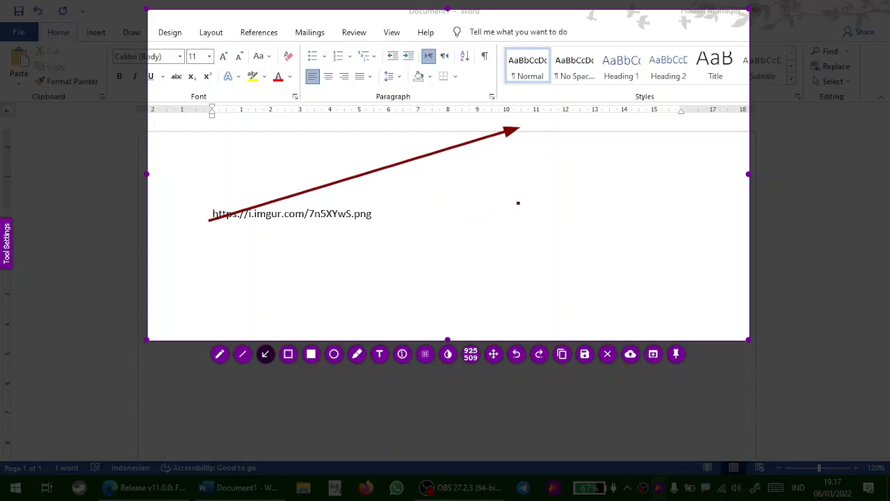
Draw four more dark red arrows slanting up toward the right across the captured document
mouse_move(252, 257)
mouse_down()
mouse_move(540, 181)
mouse_move(583, 149)
mouse_up()
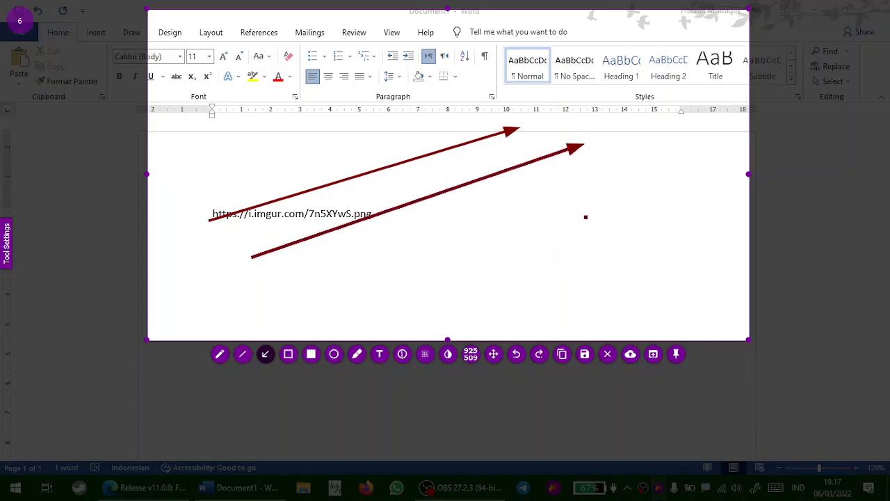
drag(352, 273, 621, 184)
drag(478, 280, 681, 198)
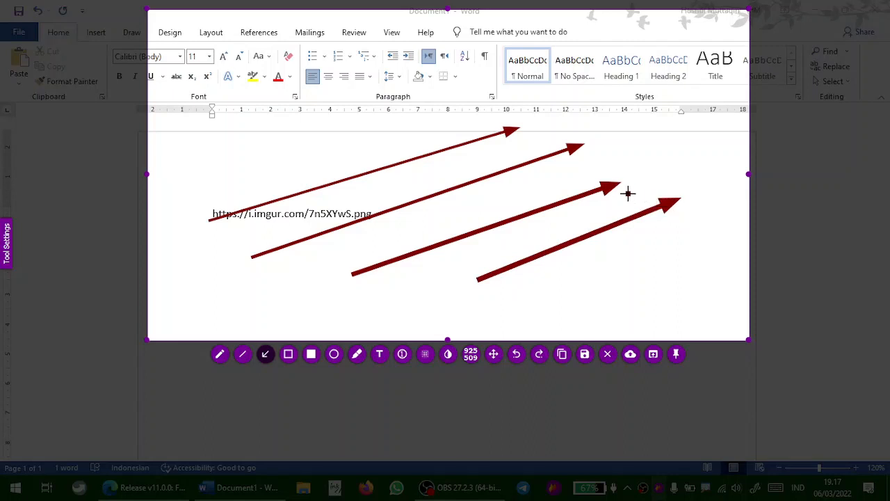
click(297, 164)
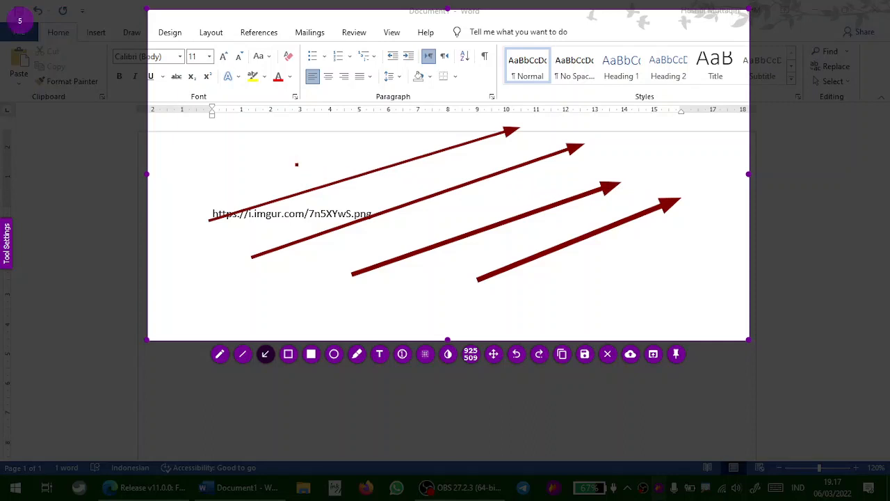
drag(201, 195, 412, 134)
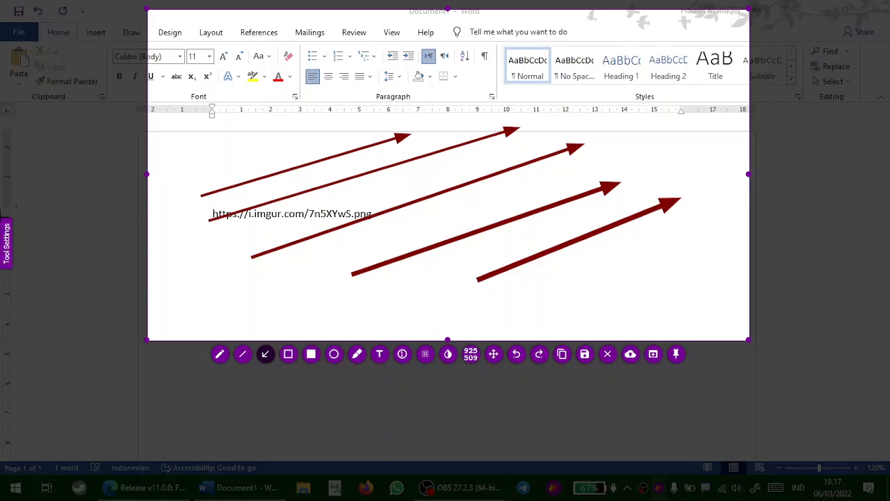
Open the tool settings, grab the light blue colour #c2d5f2 from the styles gallery and draw a light blue arrow
click(8, 247)
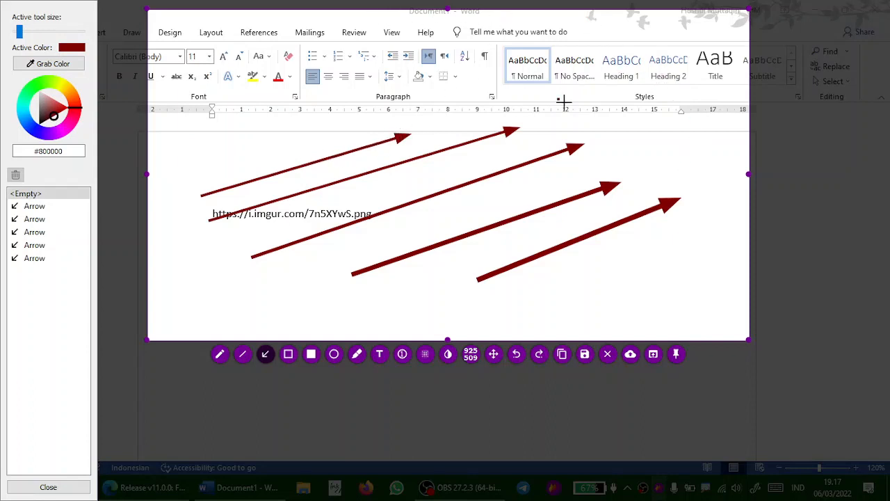
click(46, 66)
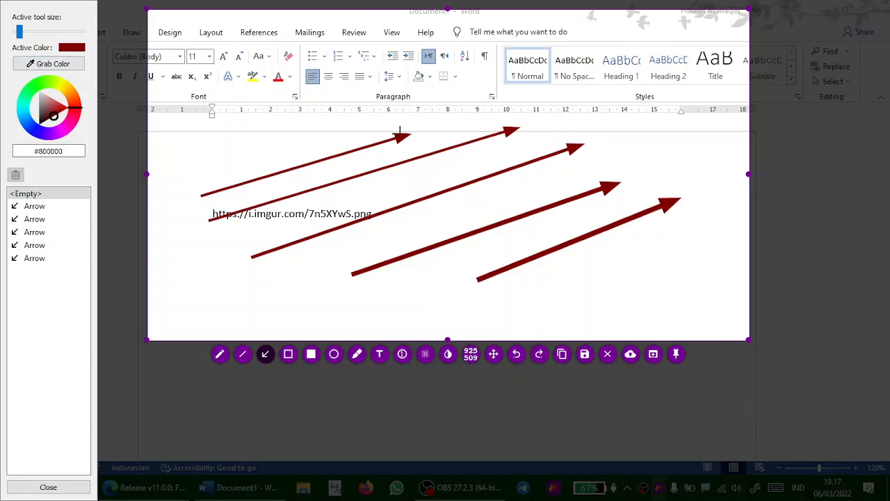
click(40, 67)
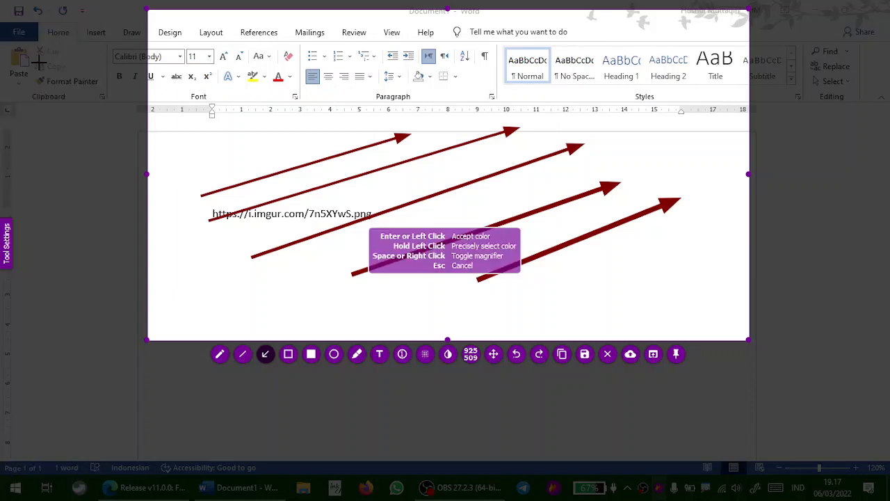
click(551, 63)
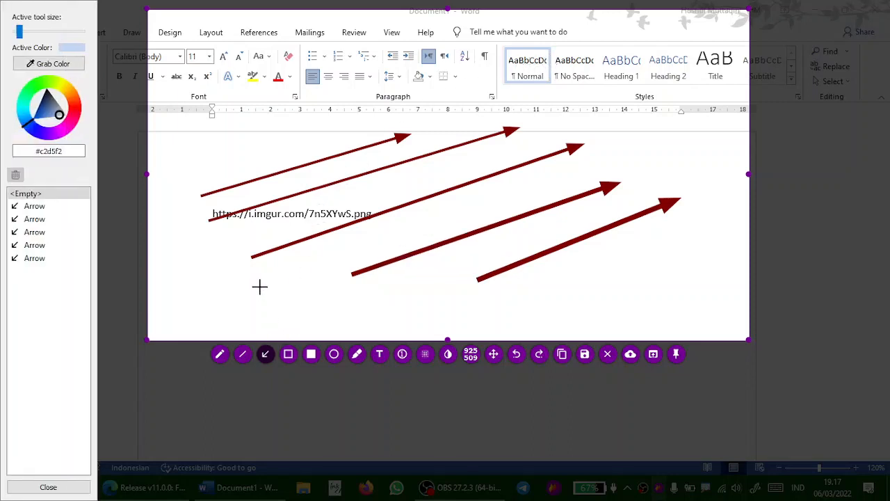
mouse_move(279, 279)
mouse_down()
mouse_move(435, 222)
mouse_move(526, 175)
mouse_move(608, 160)
mouse_up()
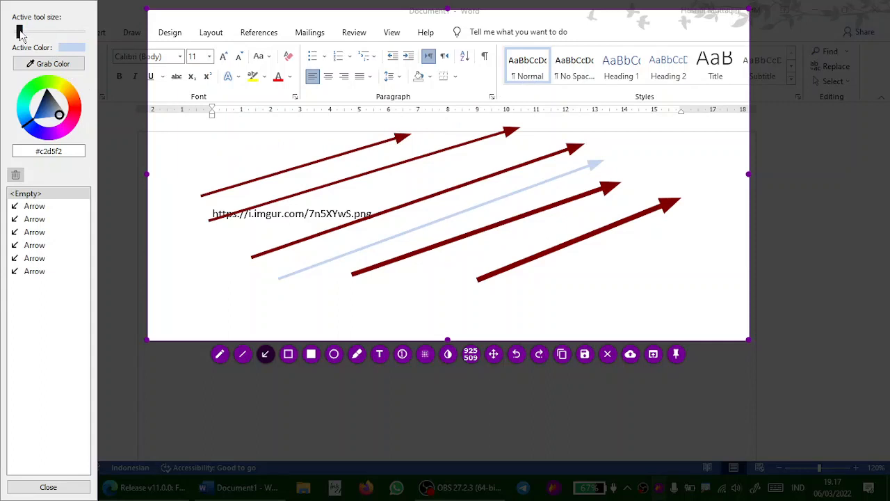
Draw three more light blue arrows near the ruler, adjusting the active tool size before each one
drag(20, 32, 43, 32)
drag(194, 157, 380, 109)
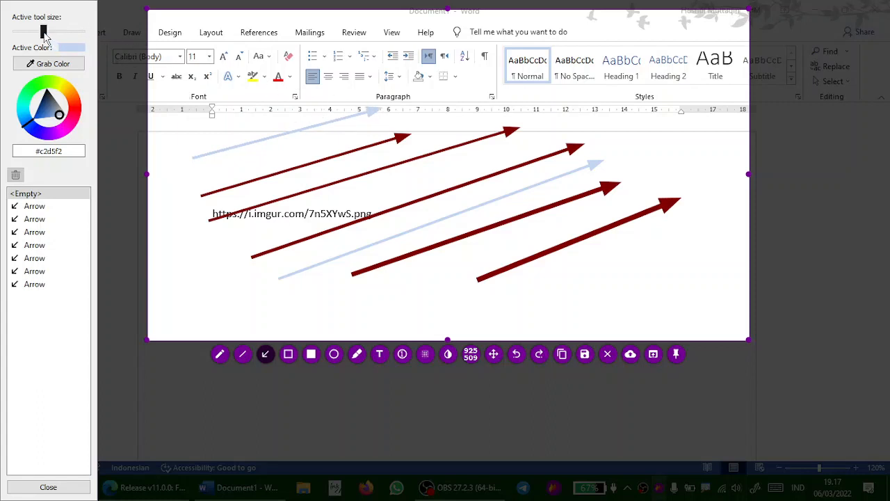
mouse_move(43, 32)
mouse_down()
mouse_move(30, 32)
mouse_move(62, 33)
mouse_up()
drag(215, 133, 402, 83)
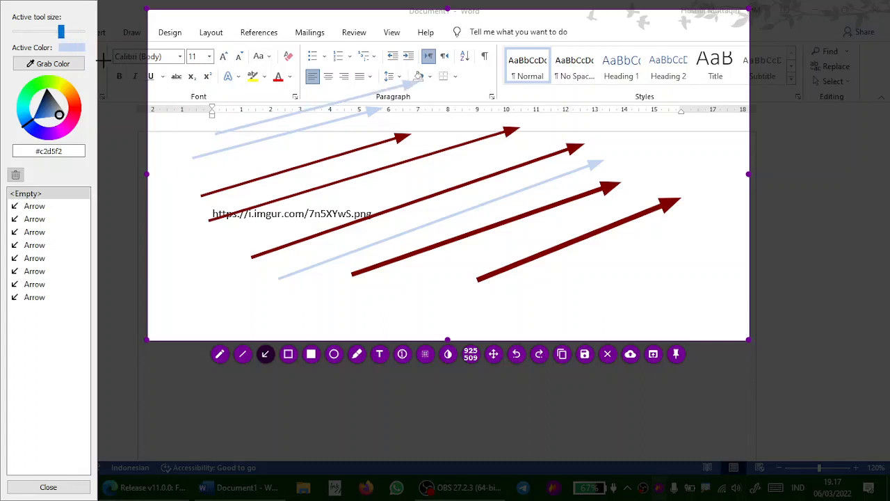
drag(60, 32, 23, 32)
drag(215, 119, 400, 66)
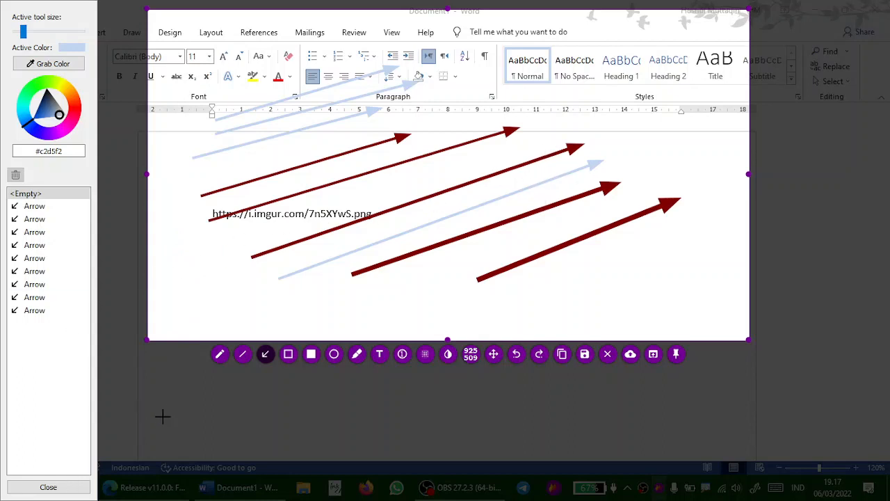
Close the tool settings panel and cancel the capture
click(47, 487)
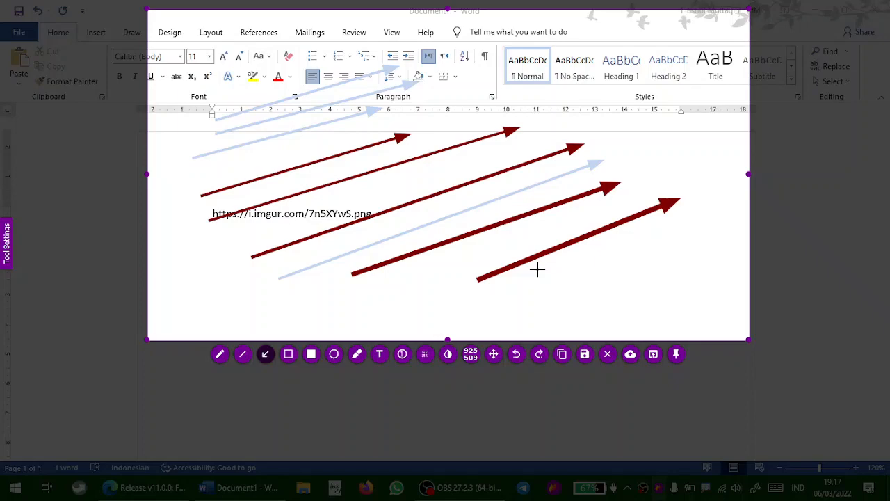
key(Escape)
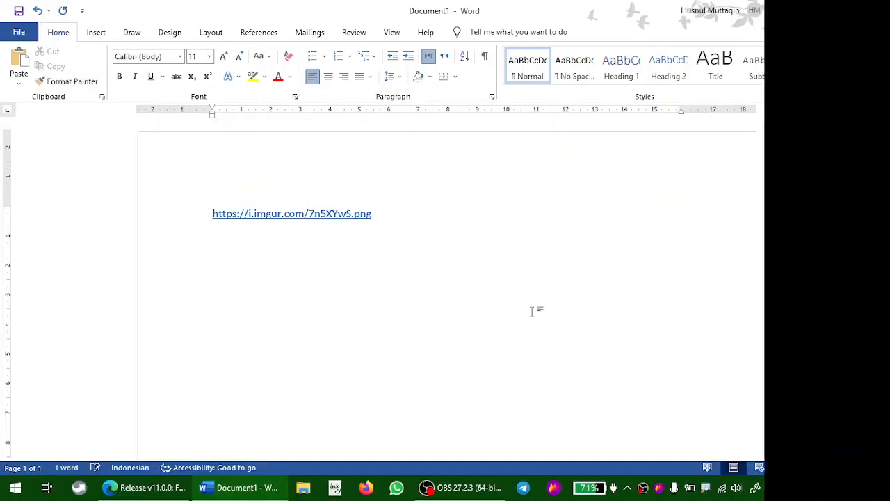